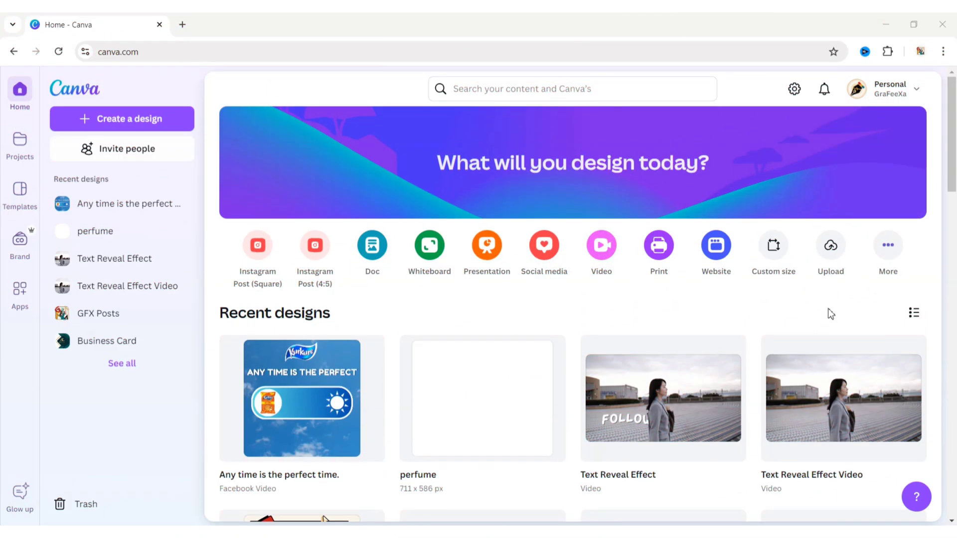
Create a new blank 1080 × 1080 Facebook Video design from the Video options.
{"action": "left_click", "coordinate": [601, 247]}
{"action": "key", "text": "Escape"}
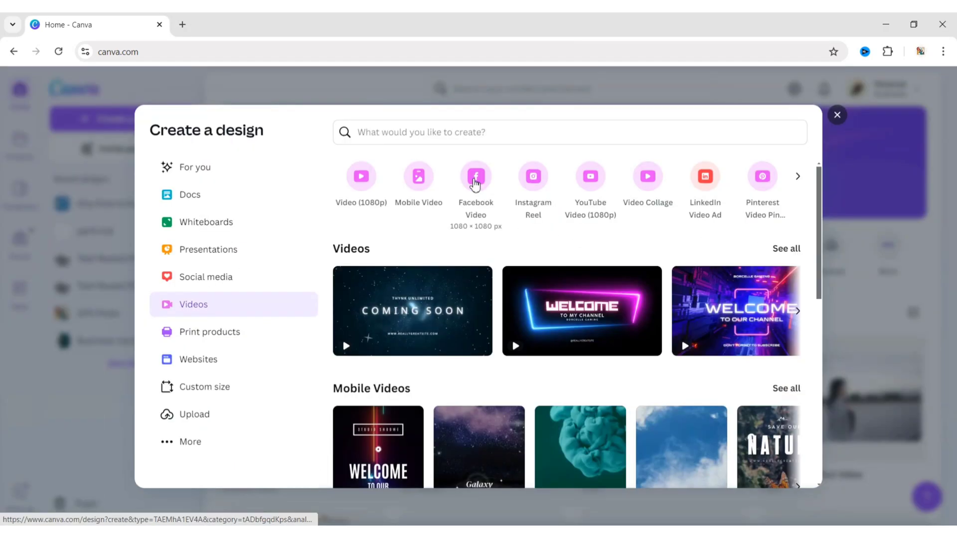
{"action": "left_click", "coordinate": [474, 178]}
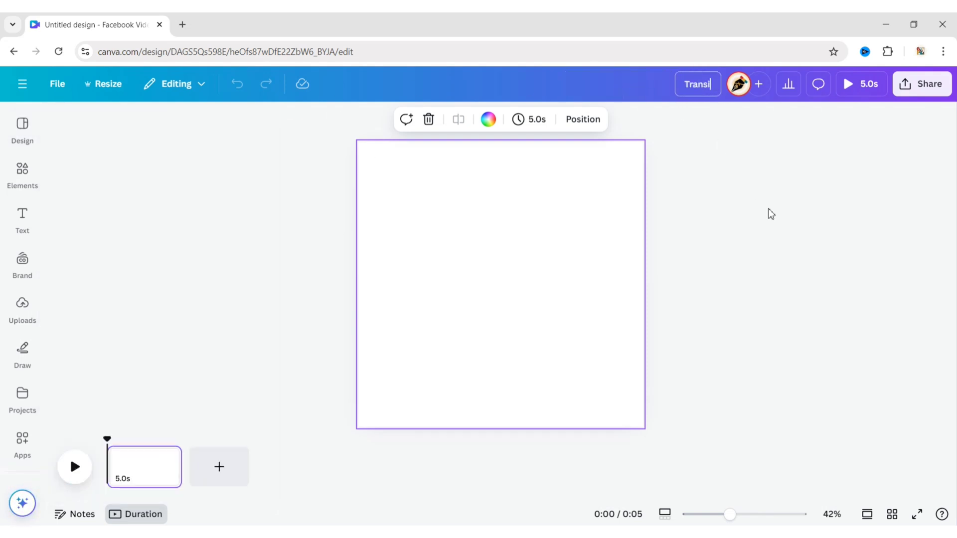
Finish naming the design 'Transition Animated Ad Poster'.
{"action": "type", "text": "nimat"}
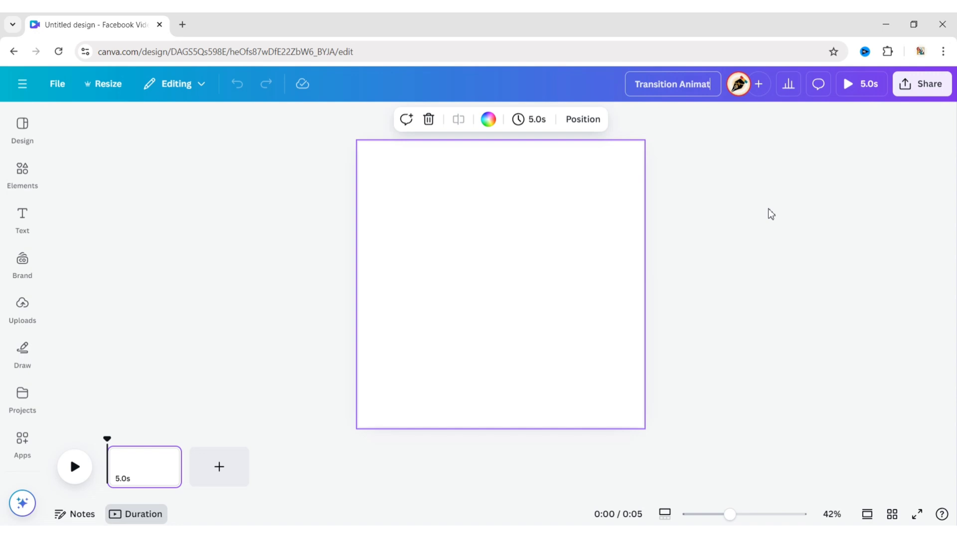
{"action": "type", "text": "ed Ad Poster"}
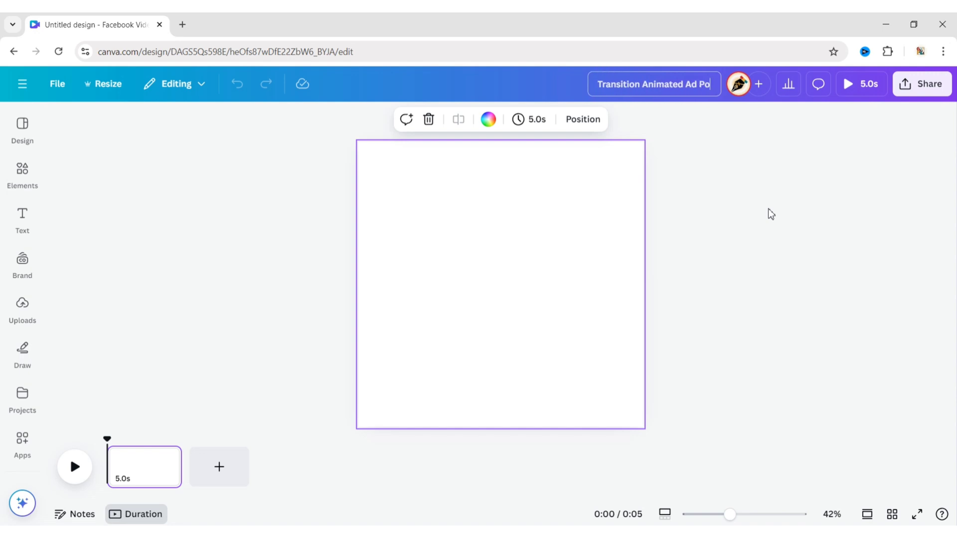
{"action": "left_click", "coordinate": [768, 218]}
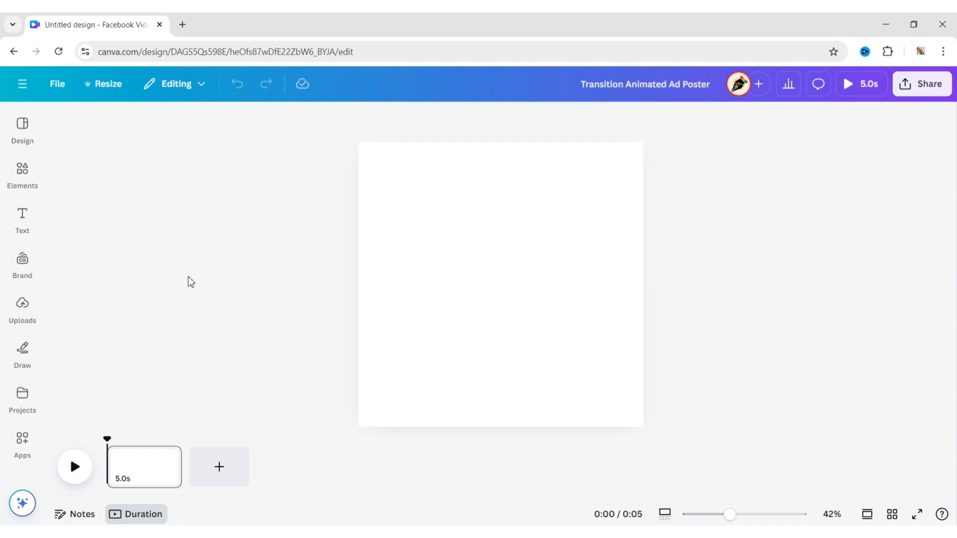
Search stock photos for 'day sky' and add a blue sky photo to the page.
{"action": "left_click", "coordinate": [22, 262]}
{"action": "scroll", "coordinate": [23, 250], "scroll_direction": "down", "scroll_amount": 3}
{"action": "left_click", "coordinate": [24, 192]}
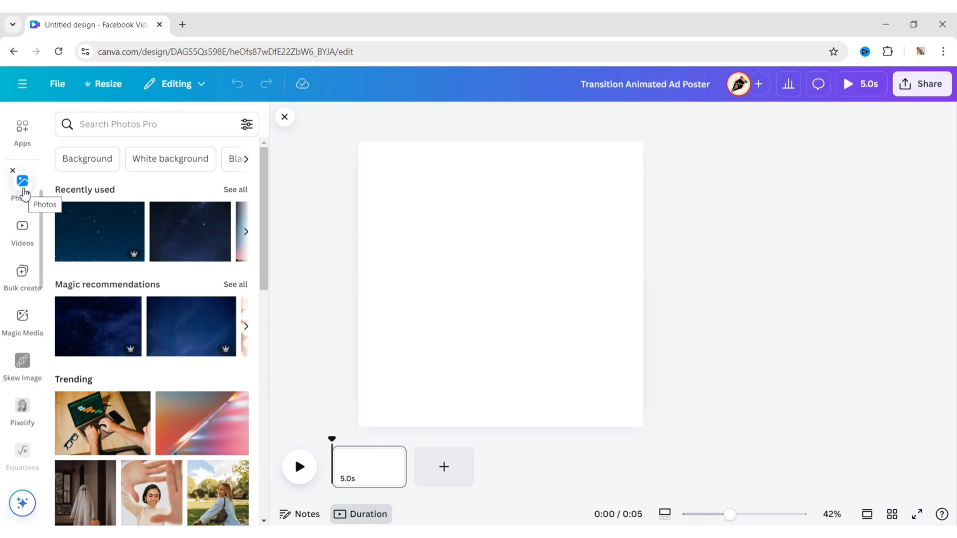
{"action": "left_click", "coordinate": [82, 123]}
{"action": "type", "text": "day sky"}
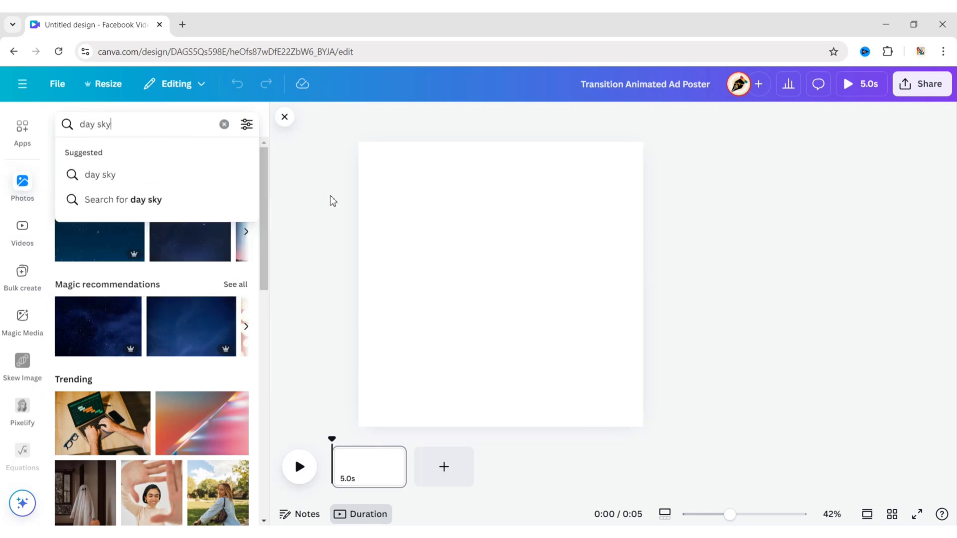
{"action": "key", "text": "Return"}
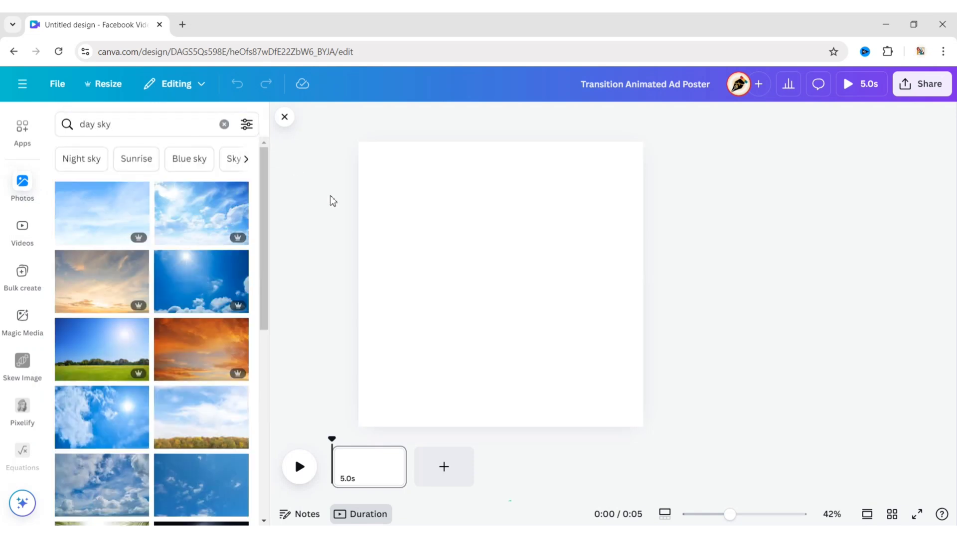
{"action": "left_click", "coordinate": [193, 501]}
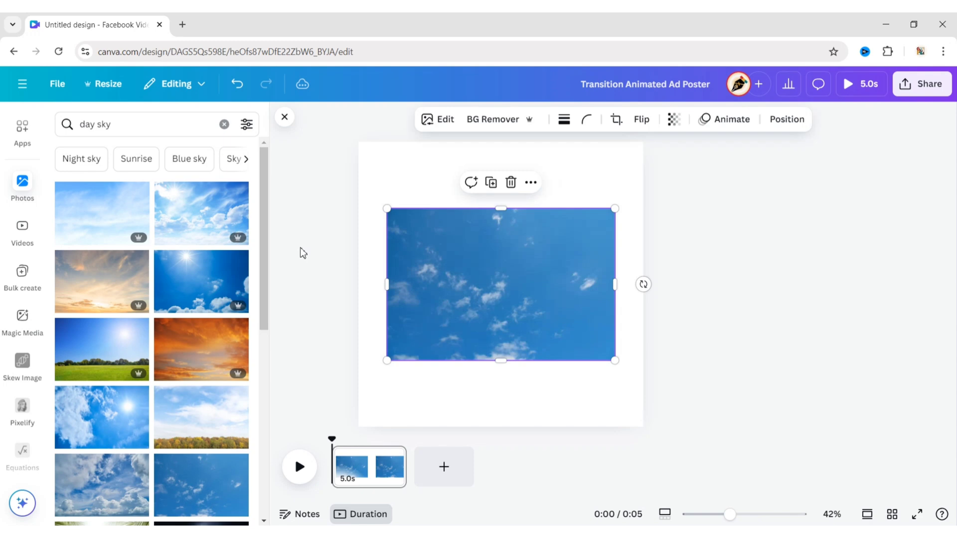
Set the blue sky photo as the page background.
{"action": "left_click", "coordinate": [299, 251]}
{"action": "left_click", "coordinate": [284, 129]}
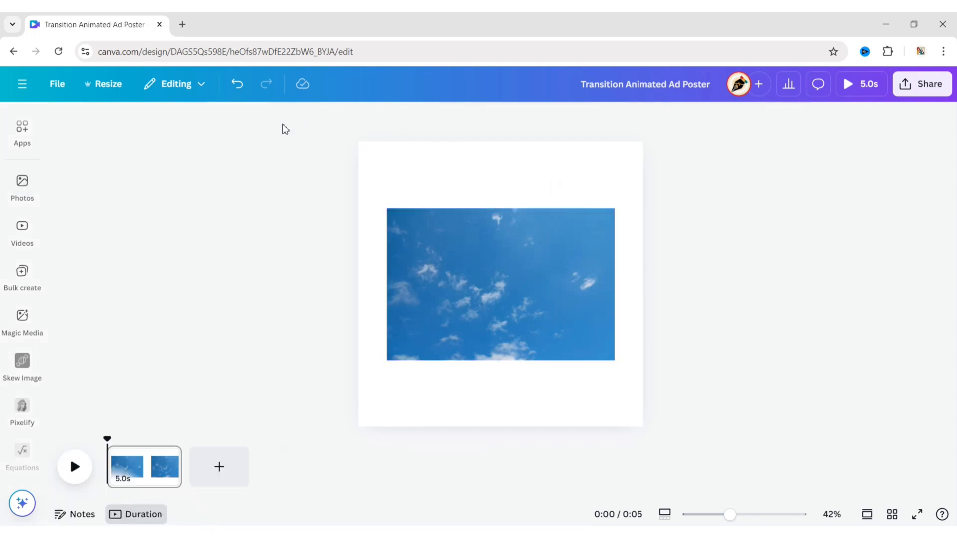
{"action": "left_click", "coordinate": [493, 259]}
{"action": "left_click", "coordinate": [530, 184]}
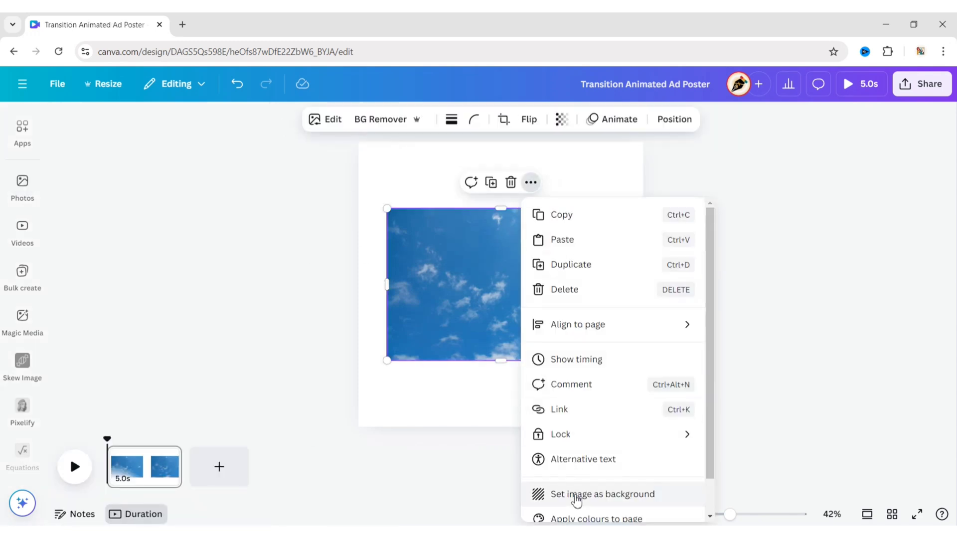
{"action": "left_click", "coordinate": [545, 495]}
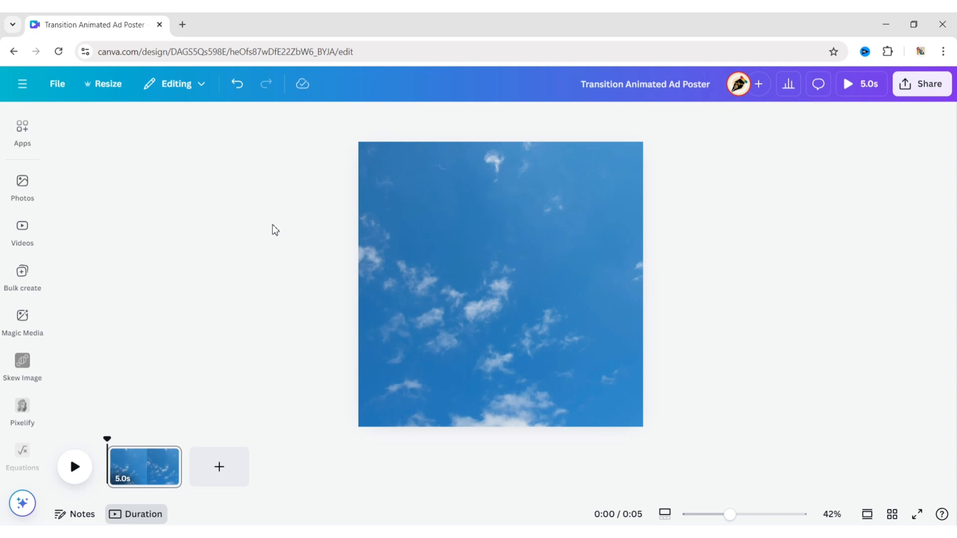
{"action": "scroll", "coordinate": [22, 204], "scroll_direction": "up", "scroll_amount": 3}
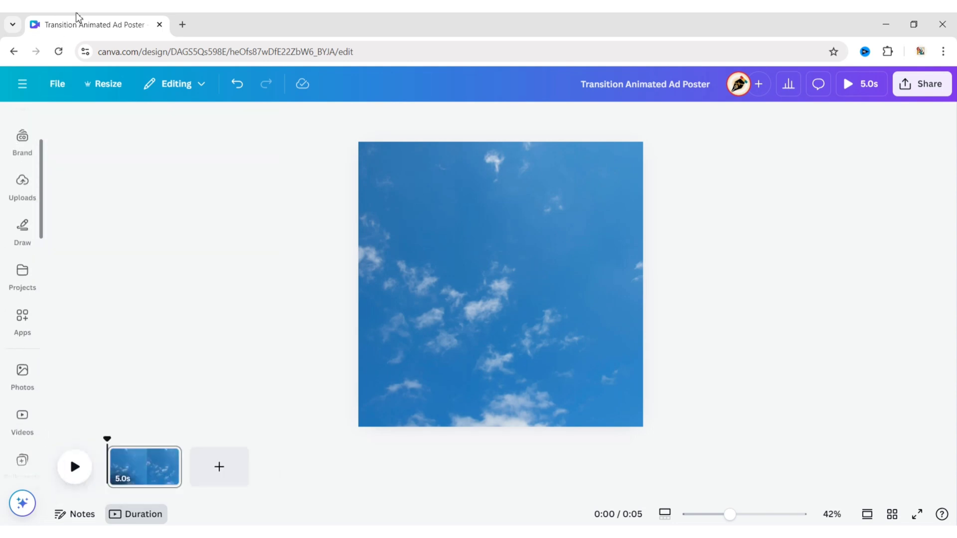
Add a teal square shape from the Elements library.
{"action": "scroll", "coordinate": [22, 199], "scroll_direction": "up", "scroll_amount": 2}
{"action": "left_click", "coordinate": [22, 172]}
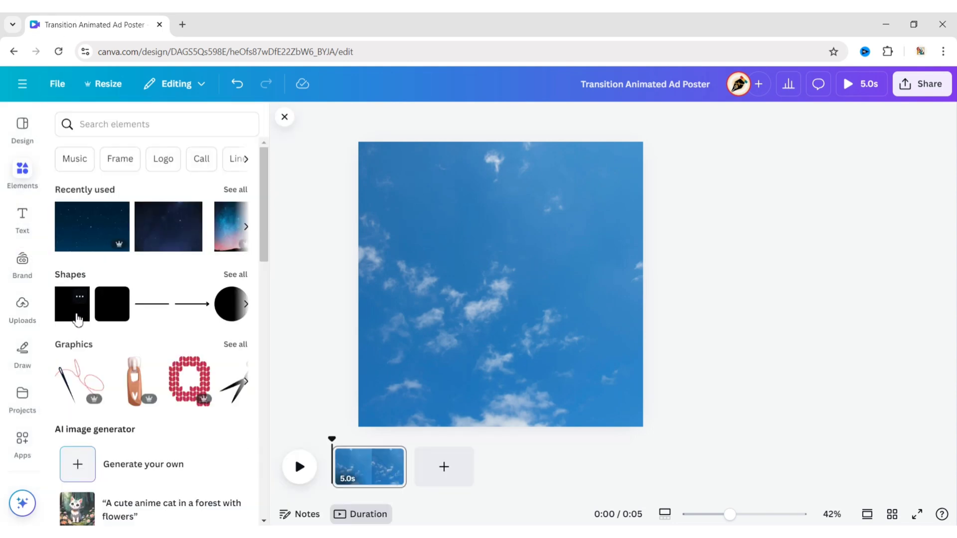
{"action": "left_click", "coordinate": [78, 319]}
{"action": "left_click", "coordinate": [294, 160]}
{"action": "left_click", "coordinate": [285, 116]}
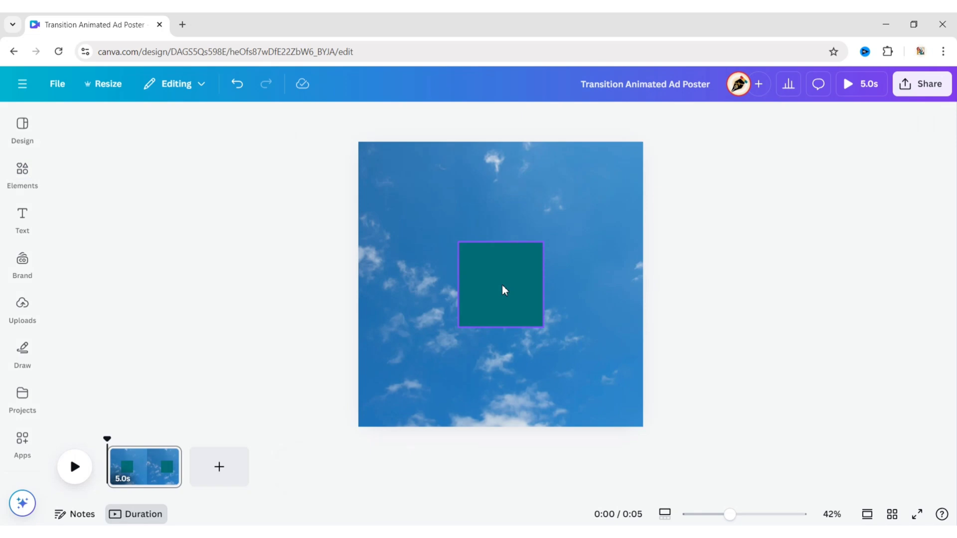
{"action": "left_click", "coordinate": [504, 290]}
Round the square's corners fully and give it a solid black border of weight 15.
{"action": "left_click", "coordinate": [292, 119]}
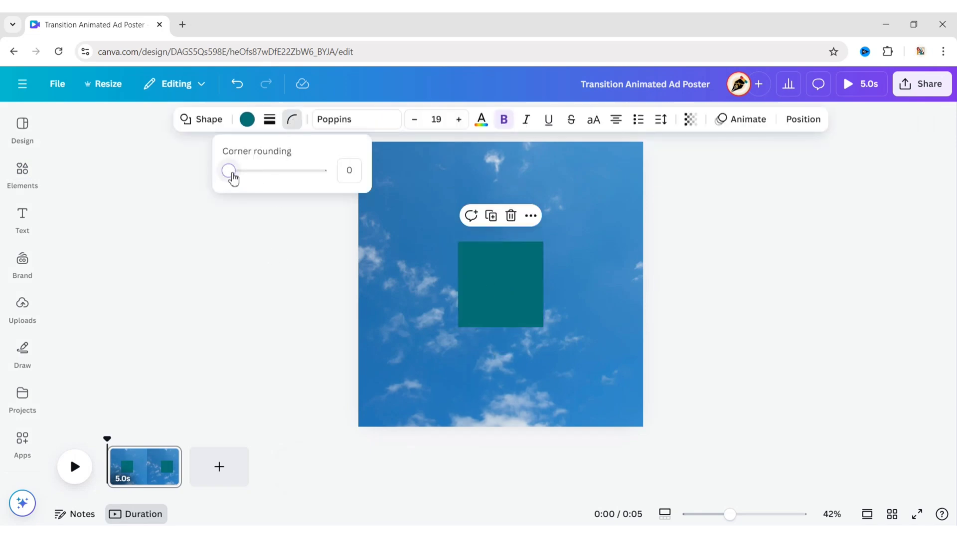
{"action": "left_click_drag", "start_coordinate": [230, 172], "coordinate": [386, 270]}
{"action": "left_click", "coordinate": [273, 244]}
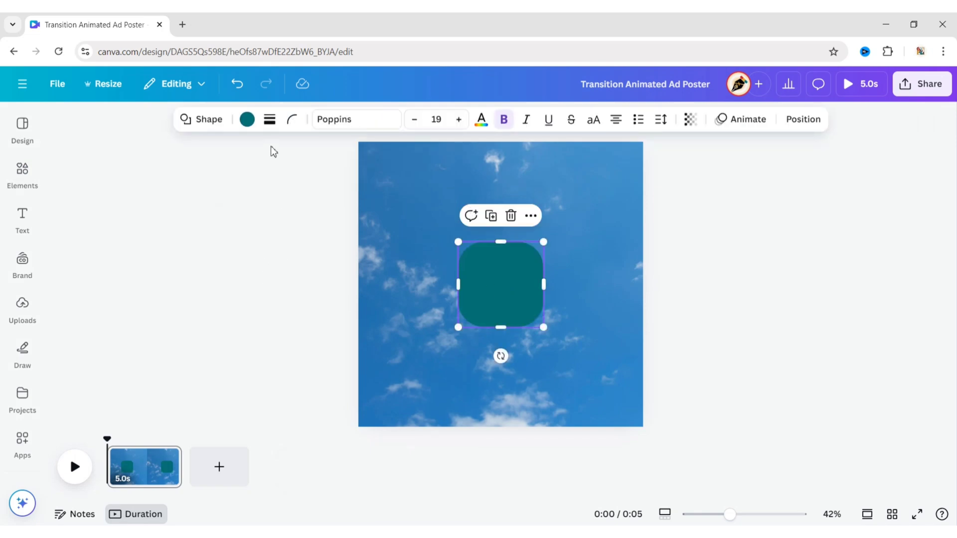
{"action": "left_click", "coordinate": [273, 127]}
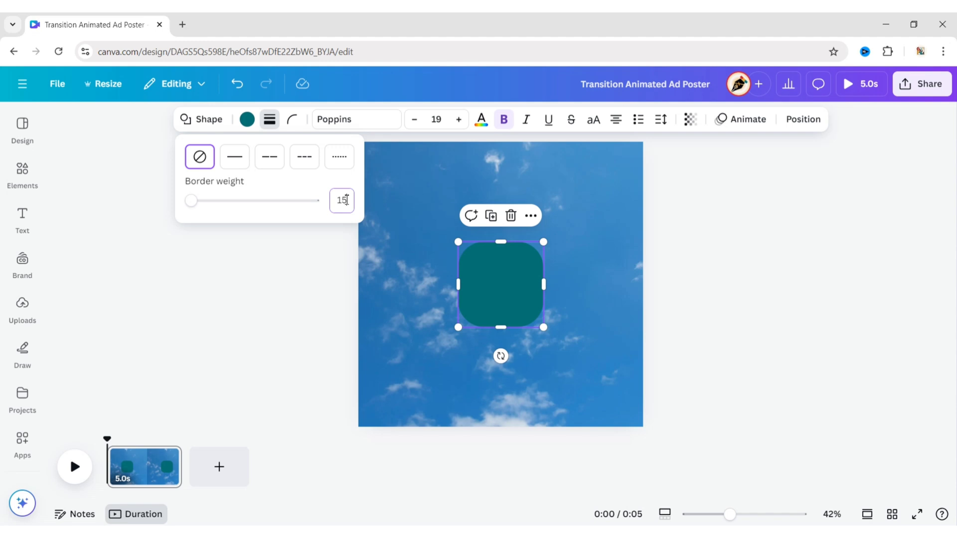
{"action": "left_click", "coordinate": [342, 199]}
{"action": "type", "text": "15"}
{"action": "key", "text": "Return"}
{"action": "left_click", "coordinate": [288, 278]}
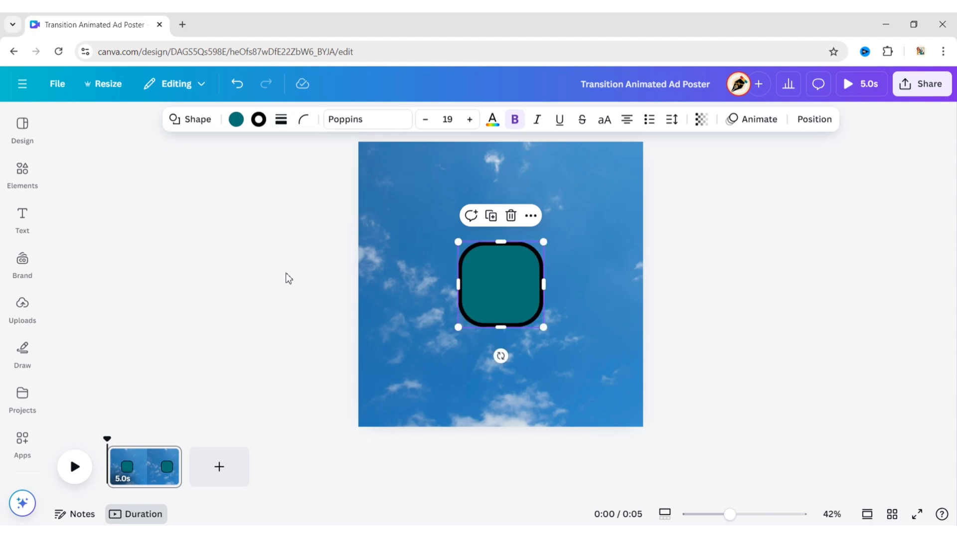
Stretch the rounded shape into a wide, shorter pill about 887 × 270.
{"action": "left_click", "coordinate": [695, 310]}
{"action": "left_click", "coordinate": [486, 295]}
{"action": "left_click_drag", "start_coordinate": [543, 284], "coordinate": [622, 285]}
{"action": "left_click_drag", "start_coordinate": [458, 285], "coordinate": [387, 282]}
{"action": "left_click_drag", "start_coordinate": [504, 327], "coordinate": [502, 297]}
{"action": "left_click", "coordinate": [750, 330]}
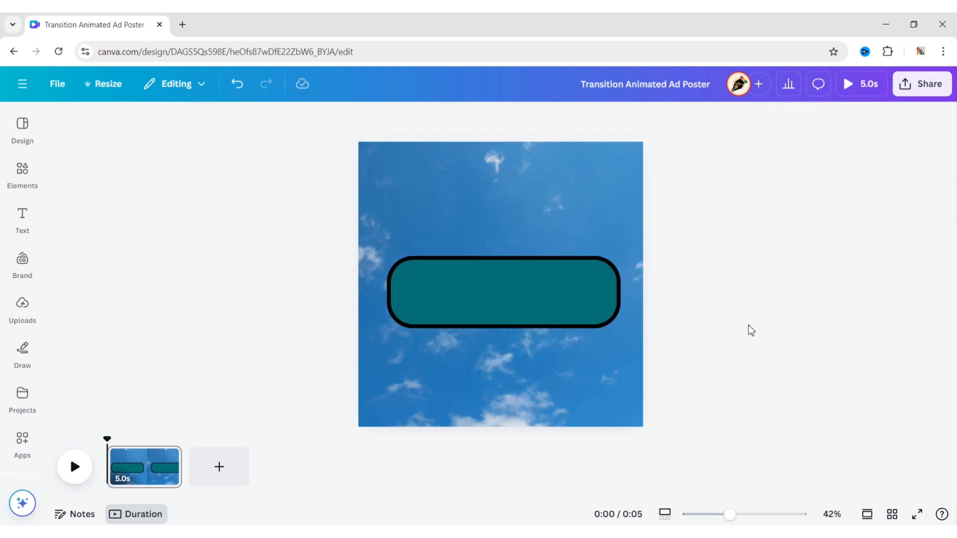
Fill the pill with a green-to-blue gradient preset.
{"action": "left_click", "coordinate": [497, 294]}
{"action": "left_click", "coordinate": [235, 119]}
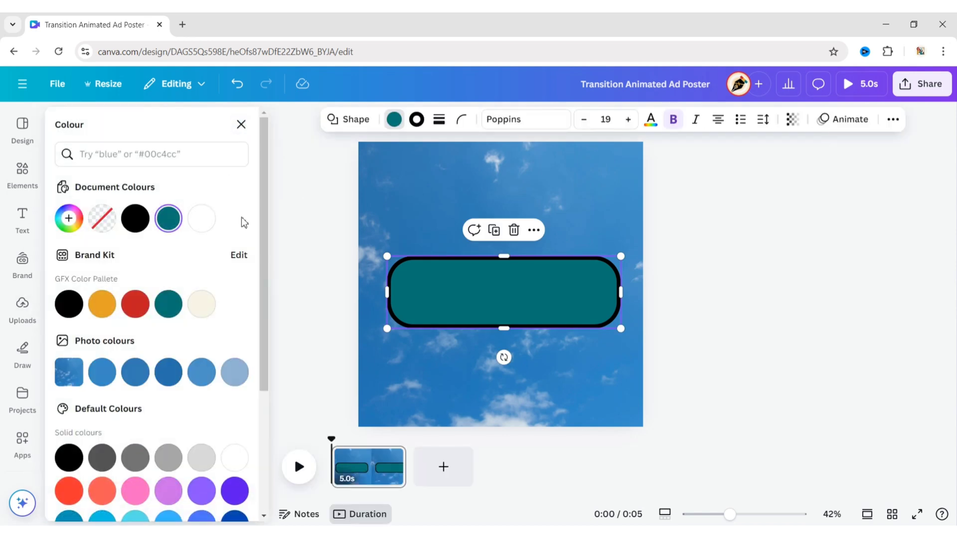
{"action": "scroll", "coordinate": [241, 220], "scroll_direction": "down", "scroll_amount": 4}
{"action": "left_click", "coordinate": [234, 431]}
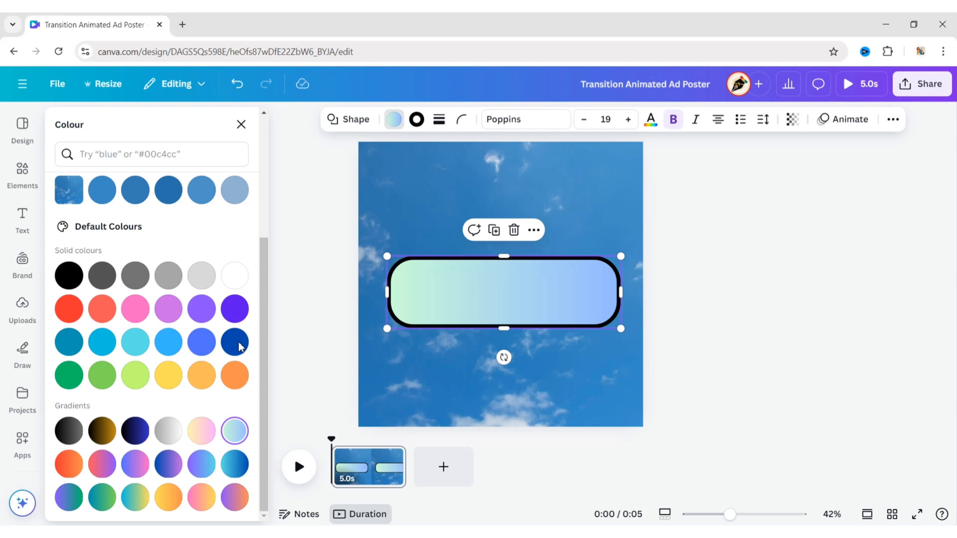
{"action": "scroll", "coordinate": [209, 231], "scroll_direction": "up", "scroll_amount": 5}
Change the gradient colours to a light sky blue and a deep blue #005DA2.
{"action": "left_click", "coordinate": [69, 218]}
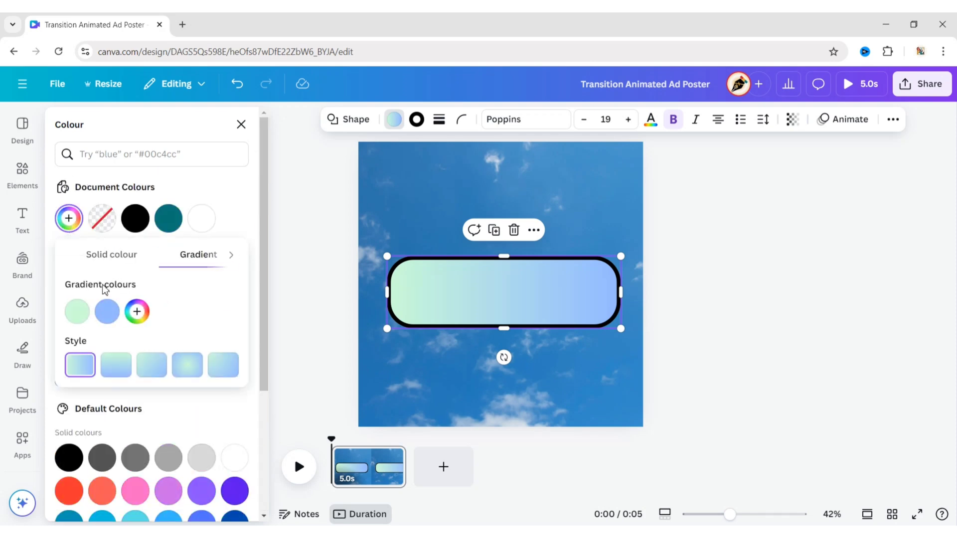
{"action": "left_click", "coordinate": [77, 312]}
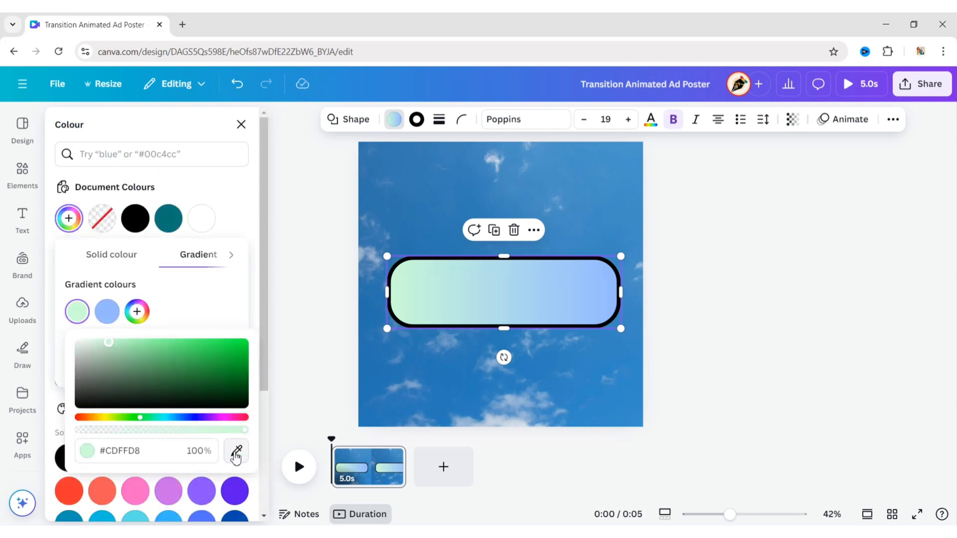
{"action": "left_click", "coordinate": [236, 452]}
{"action": "left_click", "coordinate": [450, 223]}
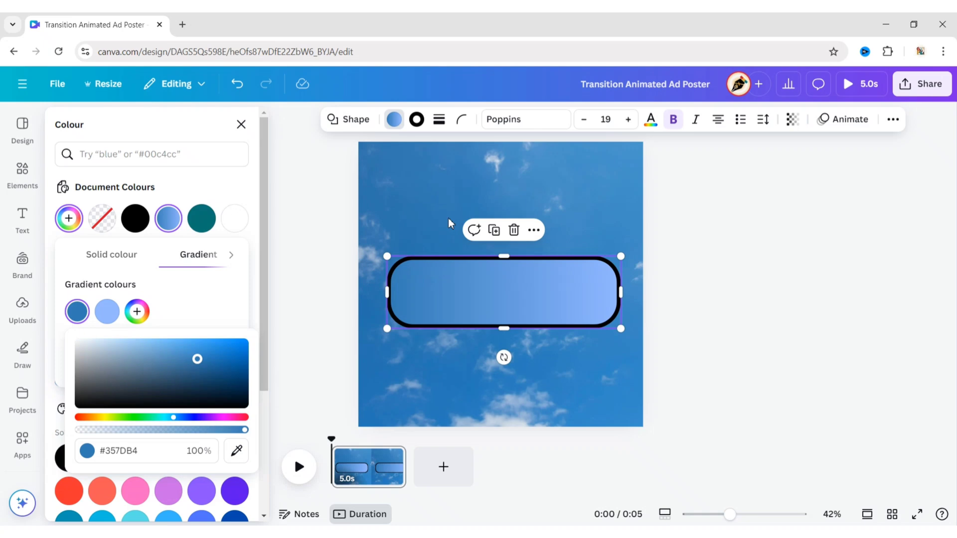
{"action": "left_click_drag", "start_coordinate": [197, 359], "coordinate": [144, 341]}
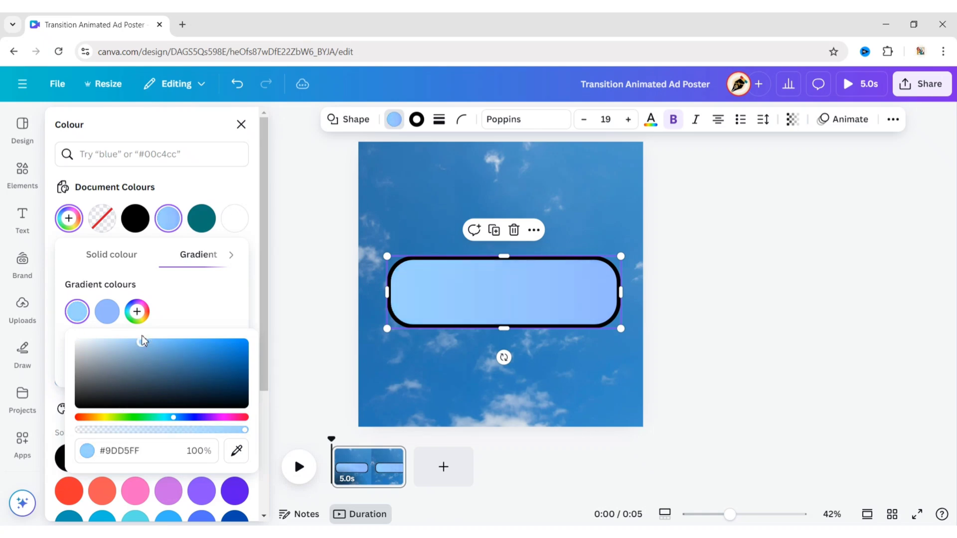
{"action": "left_click", "coordinate": [106, 314]}
{"action": "left_click", "coordinate": [256, 452]}
{"action": "left_click", "coordinate": [433, 230]}
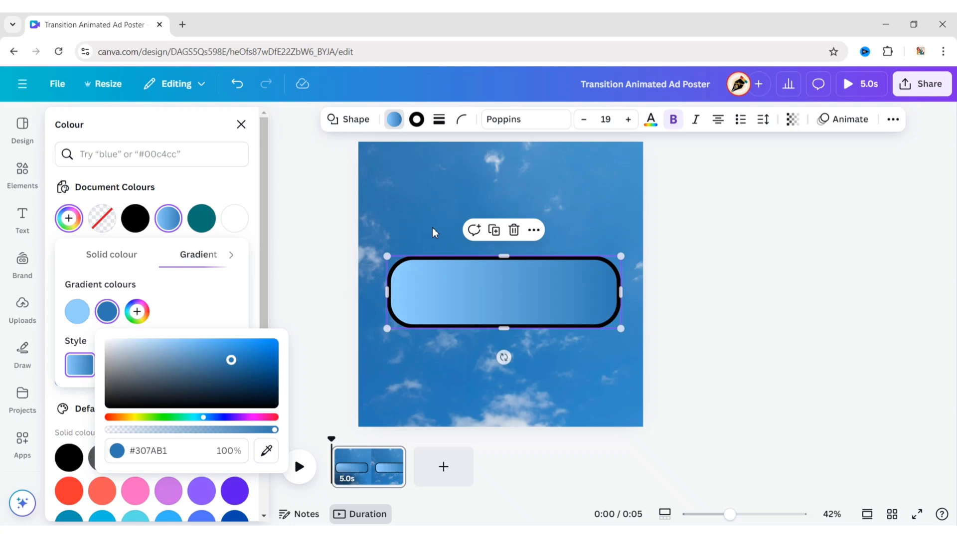
{"action": "left_click_drag", "start_coordinate": [231, 364], "coordinate": [280, 360]}
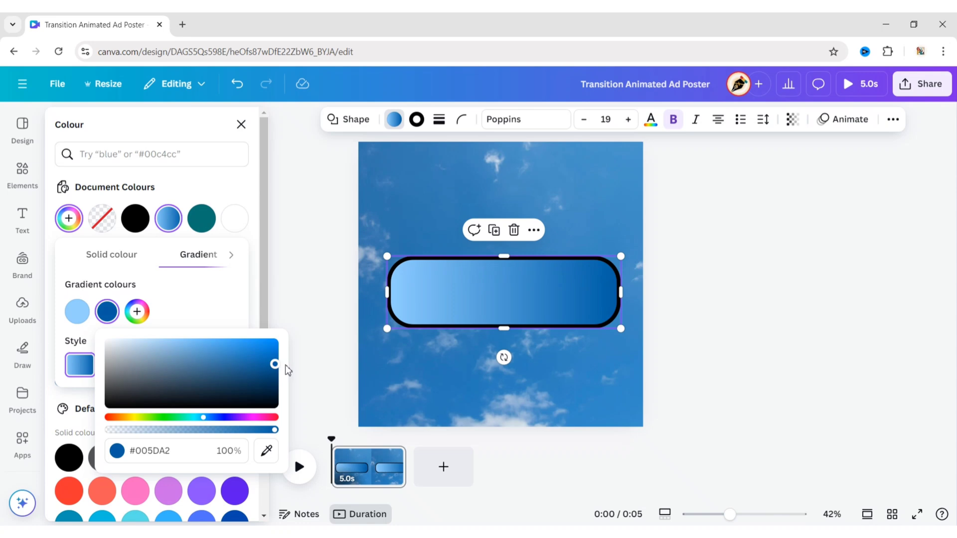
{"action": "left_click", "coordinate": [326, 273]}
Change the pill's border colour to white and bring up the uploaded images.
{"action": "left_click", "coordinate": [828, 269]}
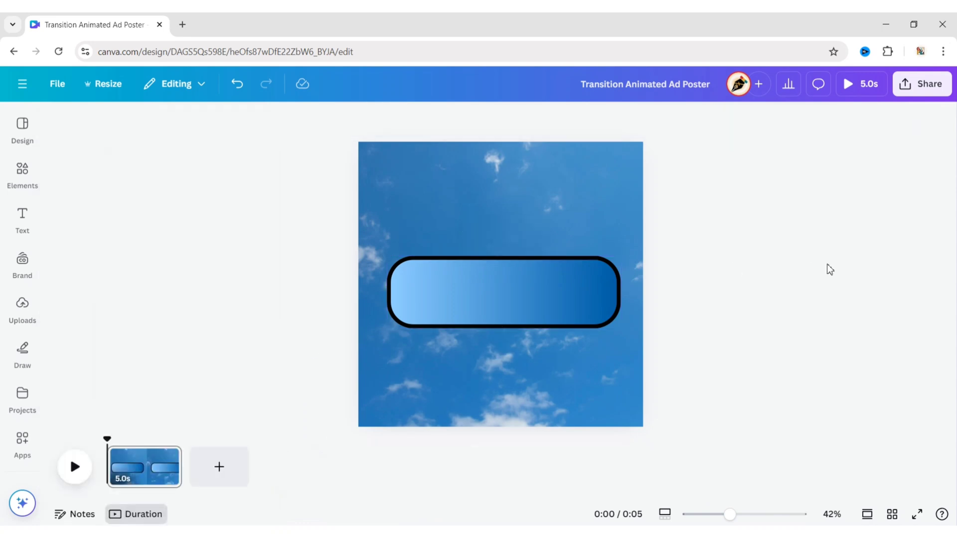
{"action": "left_click", "coordinate": [540, 280]}
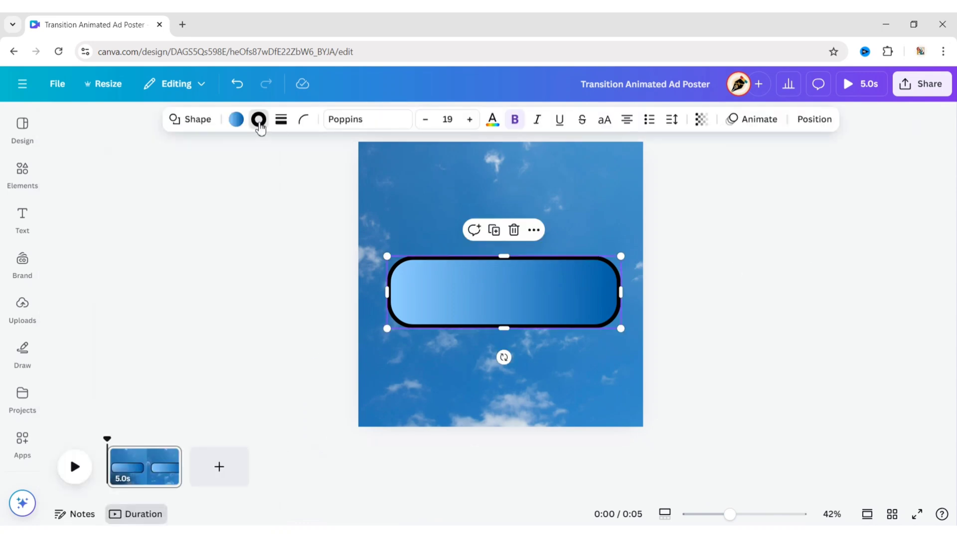
{"action": "left_click", "coordinate": [259, 120]}
{"action": "left_click", "coordinate": [135, 218]}
{"action": "left_click", "coordinate": [277, 249]}
{"action": "left_click", "coordinate": [898, 283]}
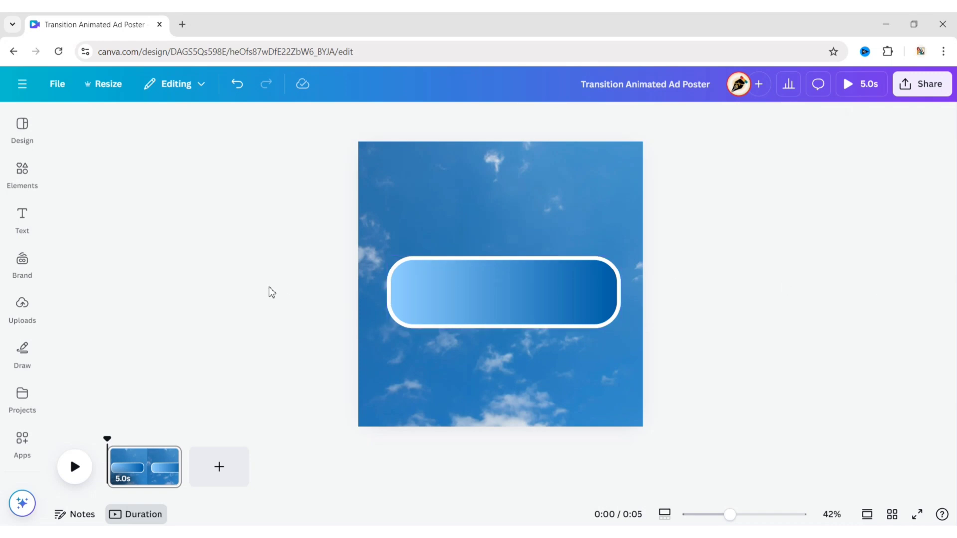
{"action": "left_click", "coordinate": [22, 304]}
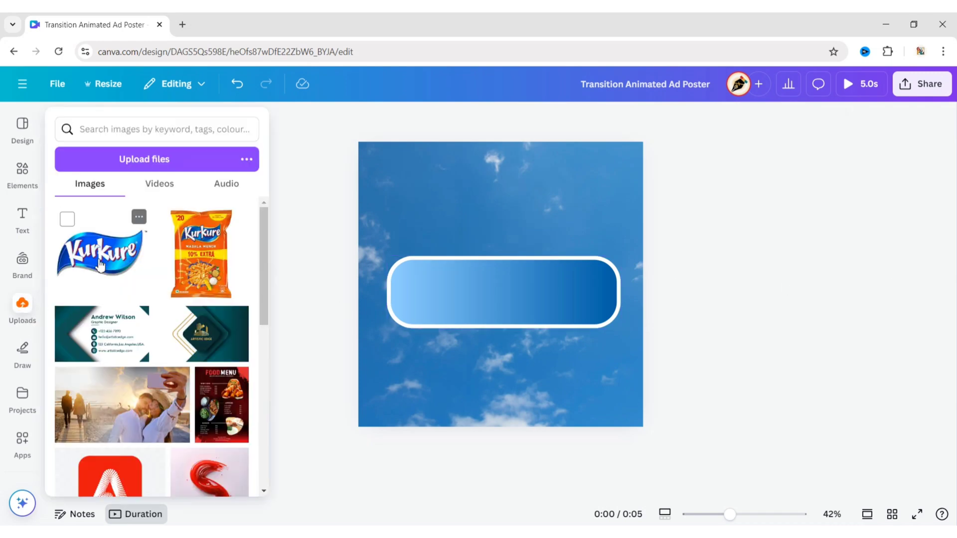
Add the Kurkure logo upload and remove its white background with BG Remover.
{"action": "left_click", "coordinate": [95, 259]}
{"action": "left_click", "coordinate": [301, 208]}
{"action": "left_click", "coordinate": [501, 237]}
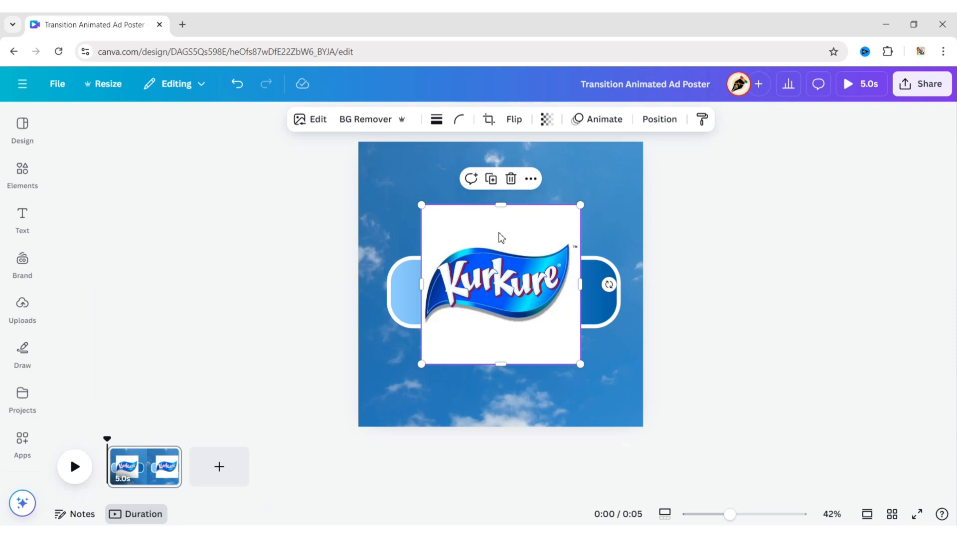
{"action": "left_click", "coordinate": [314, 119]}
{"action": "left_click", "coordinate": [82, 234]}
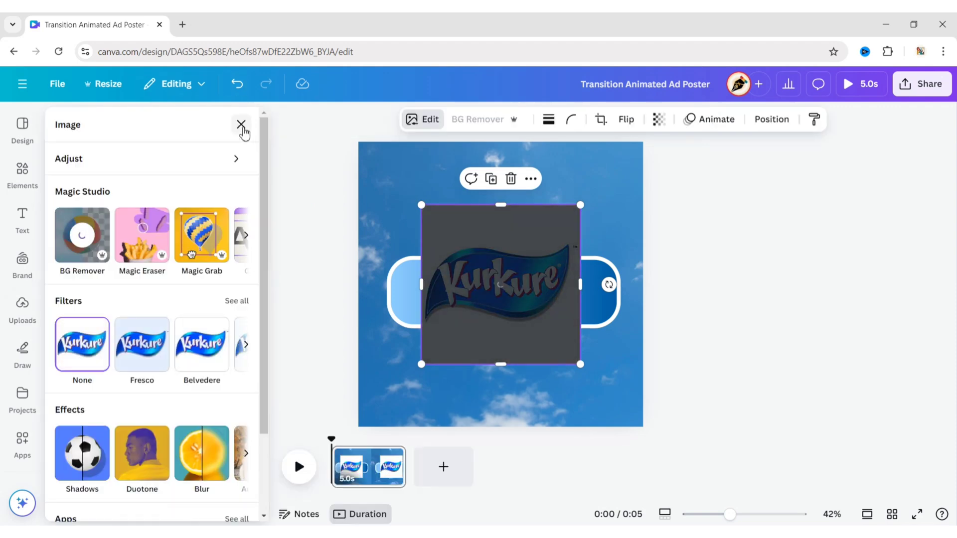
{"action": "left_click", "coordinate": [242, 127]}
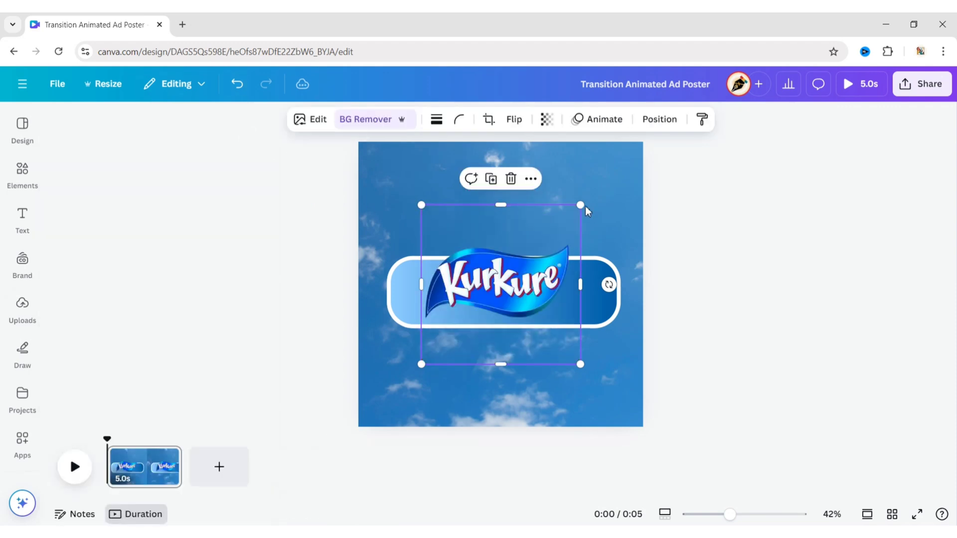
Shrink the logo, move it near the page top, and duplicate it.
{"action": "left_click_drag", "start_coordinate": [585, 211], "coordinate": [515, 280]}
{"action": "left_click_drag", "start_coordinate": [465, 317], "coordinate": [493, 177]}
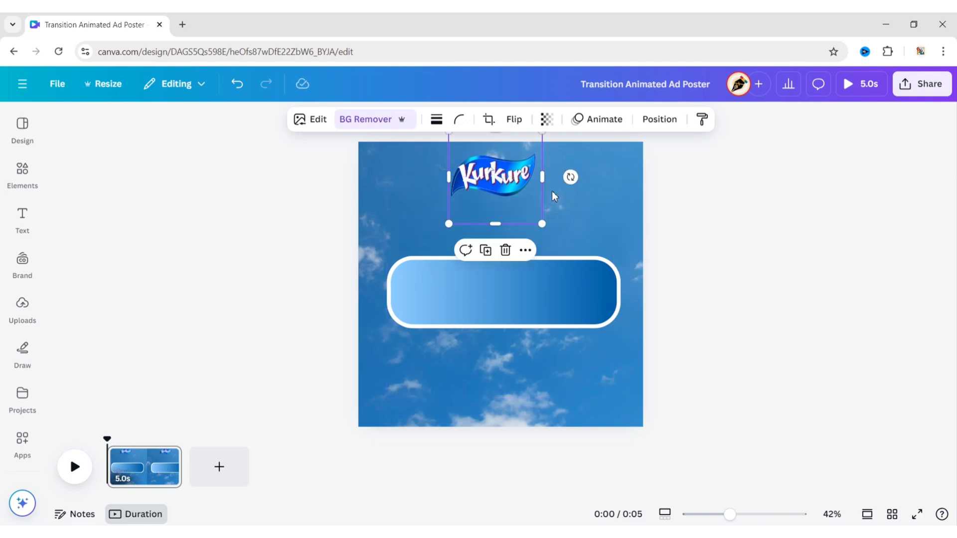
{"action": "left_click", "coordinate": [759, 270]}
{"action": "left_click", "coordinate": [510, 181]}
{"action": "left_click", "coordinate": [484, 248]}
Give the duplicate logo a custom duotone with white highlights and shadows, placed over the original.
{"action": "left_click_drag", "start_coordinate": [550, 226], "coordinate": [562, 218]}
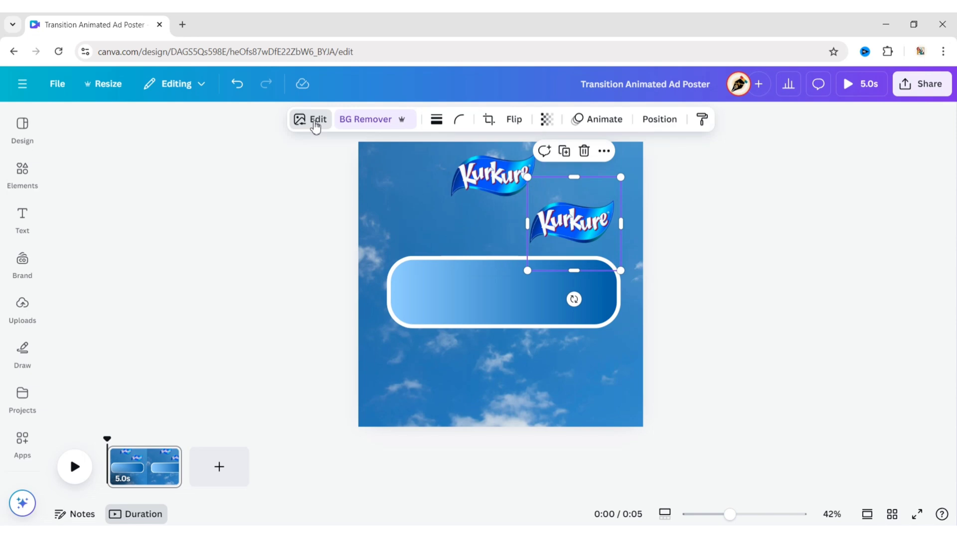
{"action": "left_click", "coordinate": [311, 120]}
{"action": "left_click", "coordinate": [140, 453]}
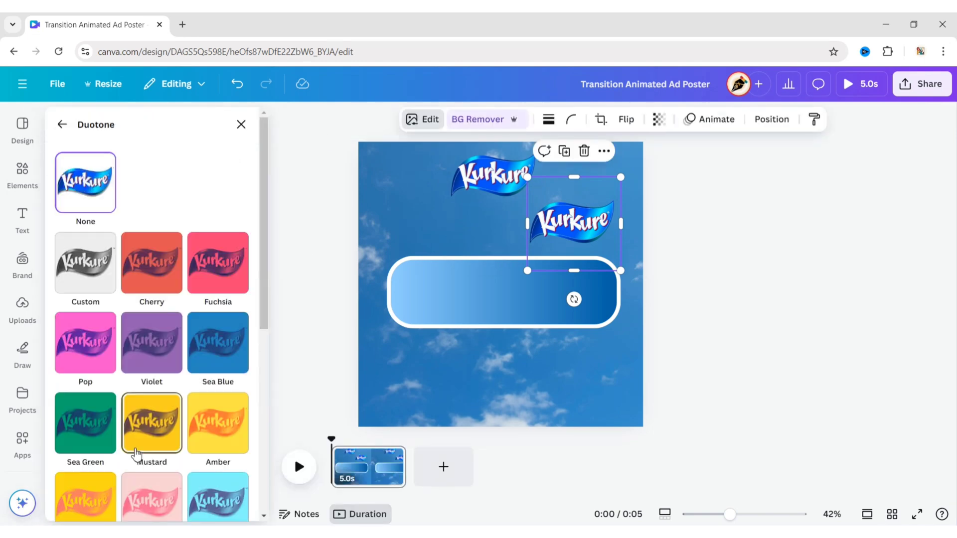
{"action": "left_click", "coordinate": [82, 267]}
{"action": "left_click", "coordinate": [238, 327]}
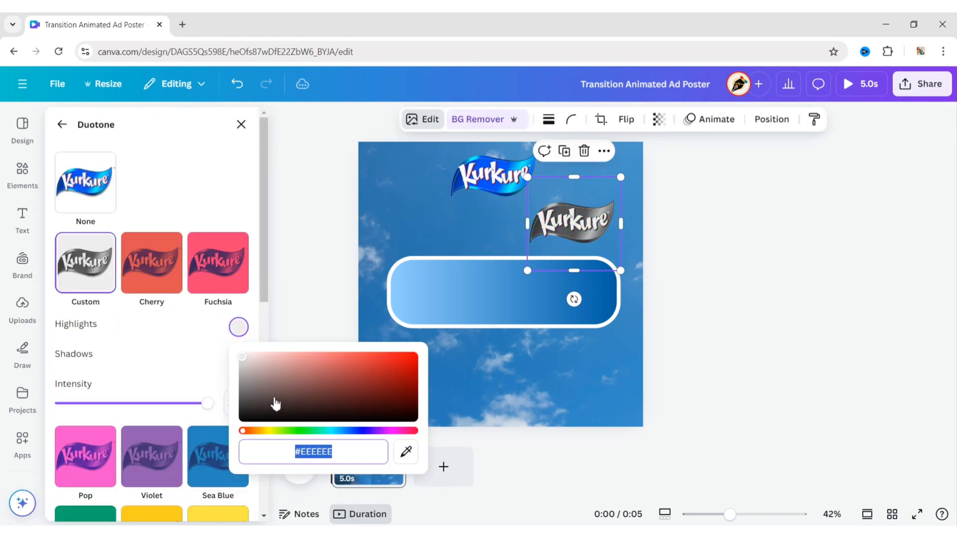
{"action": "left_click", "coordinate": [243, 355]}
{"action": "left_click", "coordinate": [187, 345]}
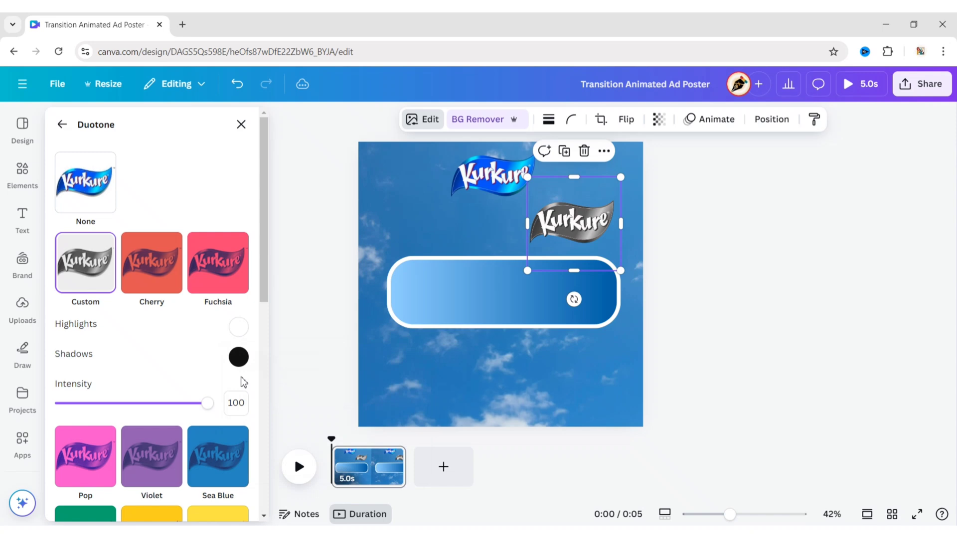
{"action": "left_click", "coordinate": [238, 356]}
{"action": "left_click_drag", "start_coordinate": [244, 450], "coordinate": [240, 384]}
{"action": "left_click", "coordinate": [182, 356]}
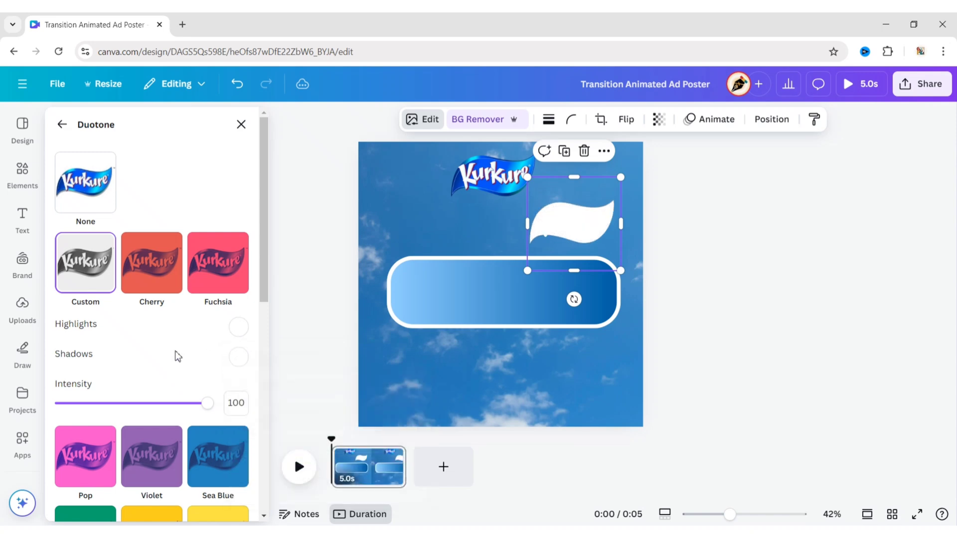
{"action": "left_click", "coordinate": [309, 286]}
{"action": "left_click_drag", "start_coordinate": [580, 233], "coordinate": [490, 175]}
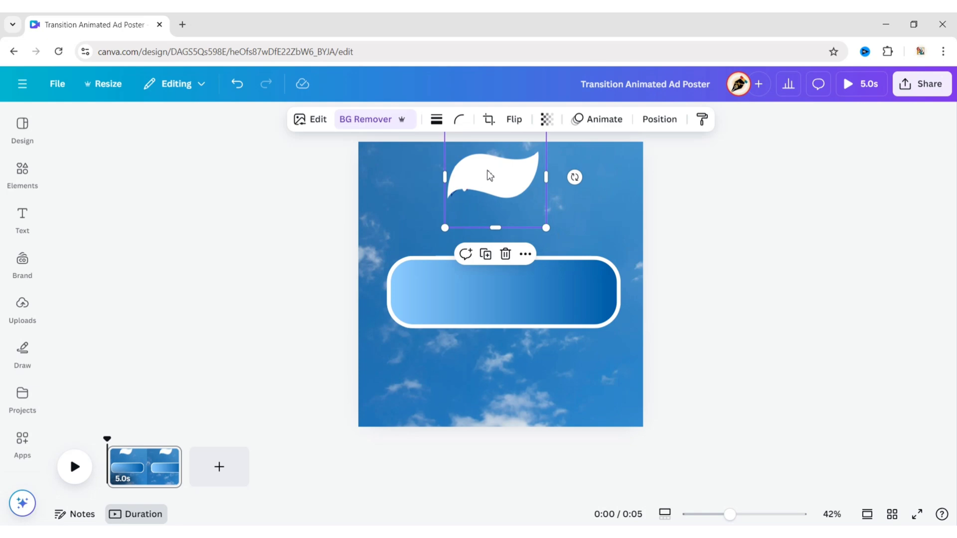
Send the white silhouette backward, then enlarge and tilt it to outline the logo.
{"action": "left_click", "coordinate": [657, 120]}
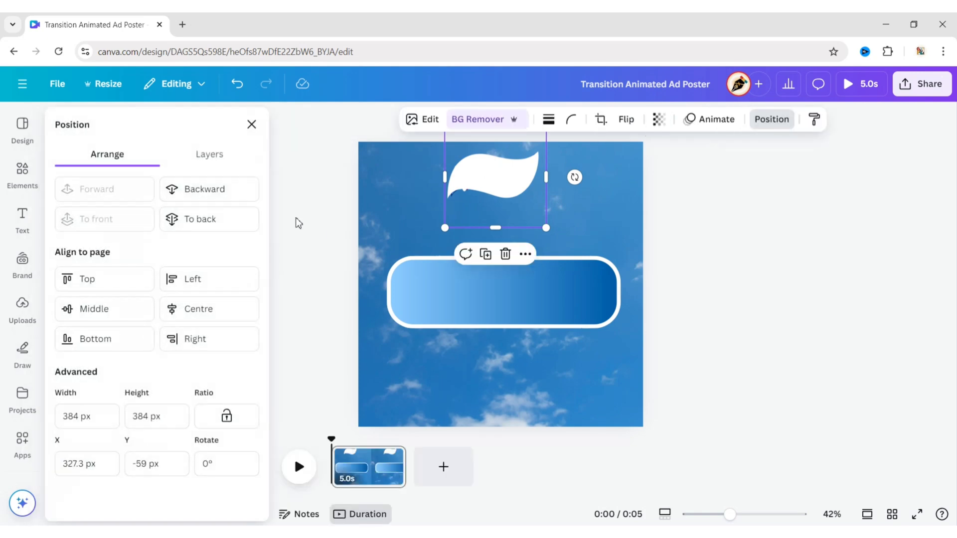
{"action": "left_click", "coordinate": [241, 189]}
{"action": "left_click", "coordinate": [366, 218]}
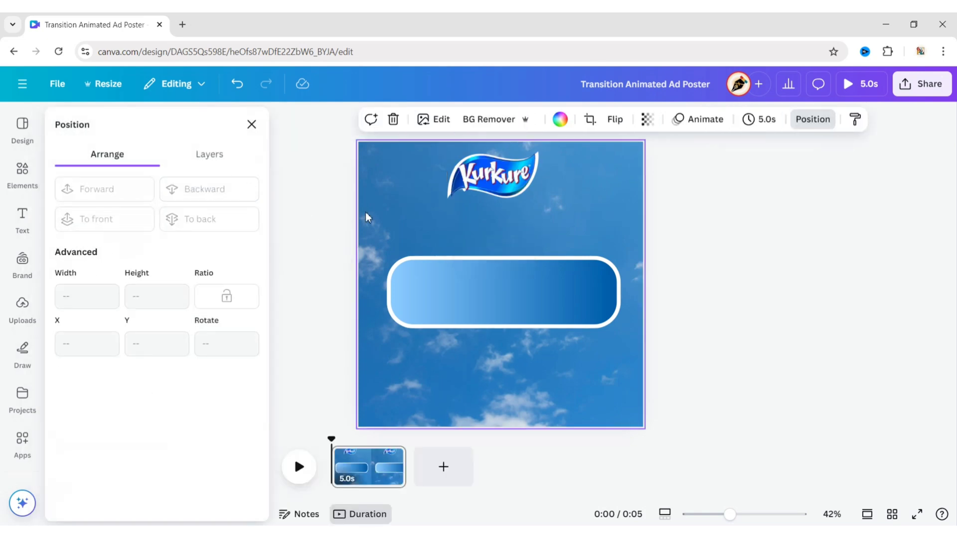
{"action": "left_click", "coordinate": [450, 194]}
{"action": "left_click_drag", "start_coordinate": [550, 231], "coordinate": [553, 234]}
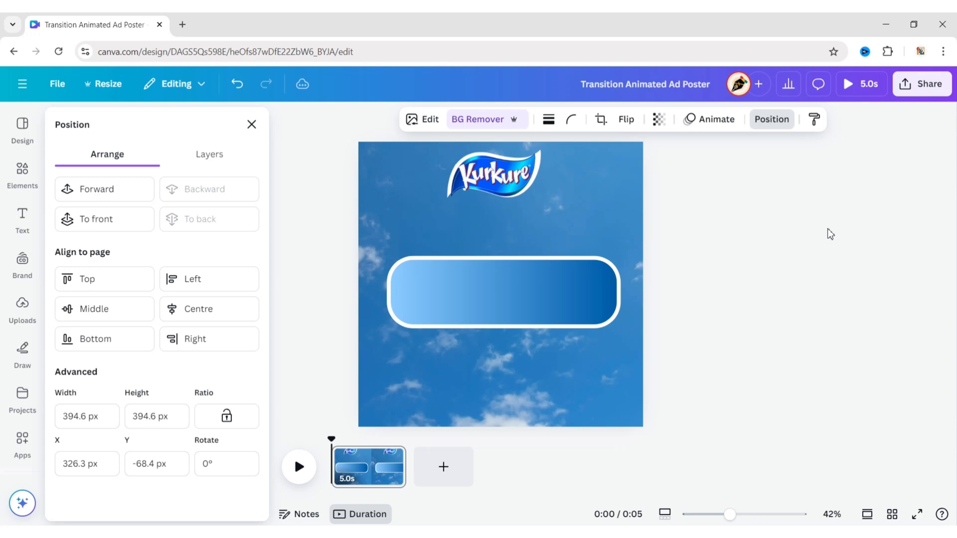
{"action": "left_click_drag", "start_coordinate": [577, 178], "coordinate": [578, 170]}
{"action": "mouse_move", "coordinate": [551, 224]}
{"action": "left_mouse_down"}
{"action": "mouse_move", "coordinate": [555, 231]}
{"action": "mouse_move", "coordinate": [551, 224]}
{"action": "left_mouse_up"}
{"action": "left_click_drag", "start_coordinate": [516, 190], "coordinate": [518, 192]}
Group the logo with its outline, resize the group to 384 px, and centre it.
{"action": "left_click", "coordinate": [491, 181], "text": "shift"}
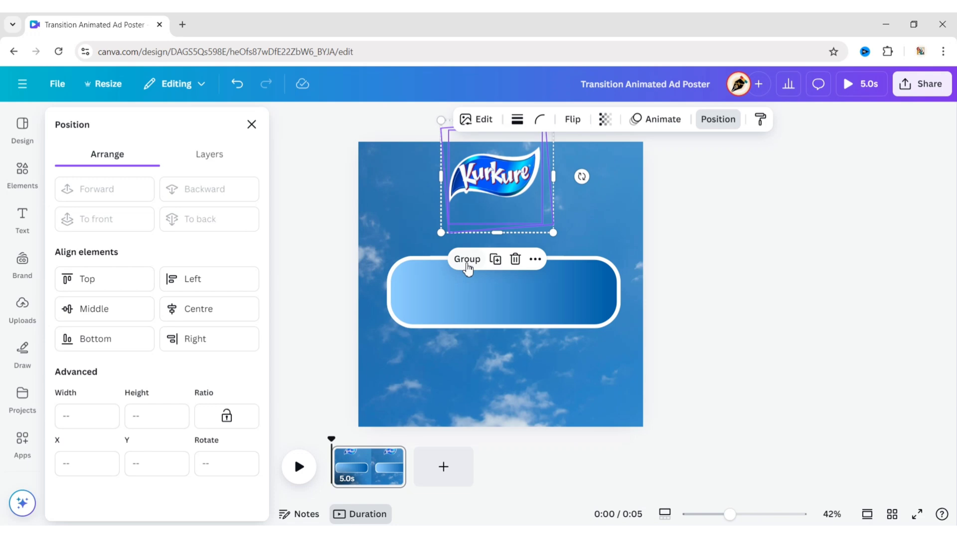
{"action": "left_click", "coordinate": [467, 268]}
{"action": "left_click", "coordinate": [716, 257]}
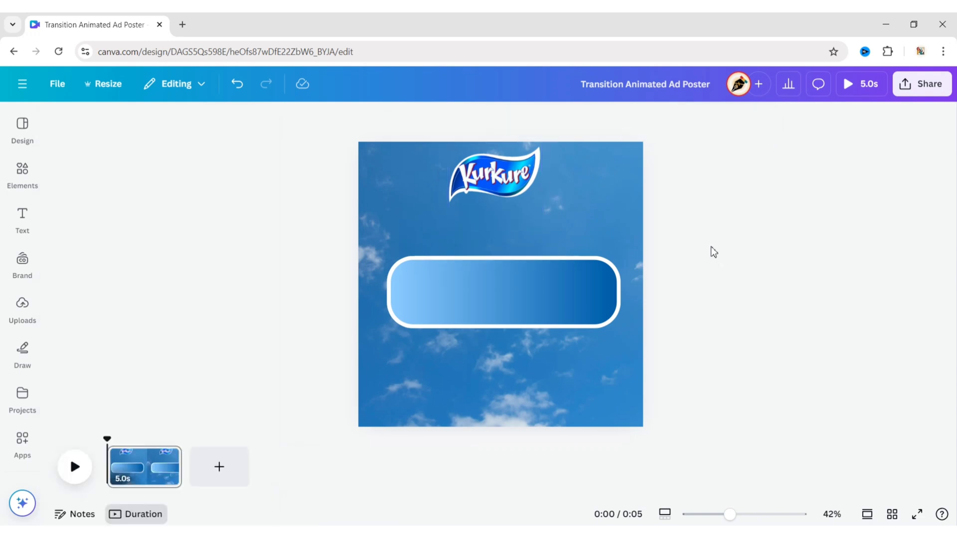
{"action": "left_click", "coordinate": [491, 216]}
{"action": "left_click_drag", "start_coordinate": [550, 230], "coordinate": [538, 220]}
{"action": "left_click_drag", "start_coordinate": [486, 169], "coordinate": [501, 172]}
Add a heading text box reading 'Any time is the perfect' on the blue pill.
{"action": "left_click", "coordinate": [683, 249]}
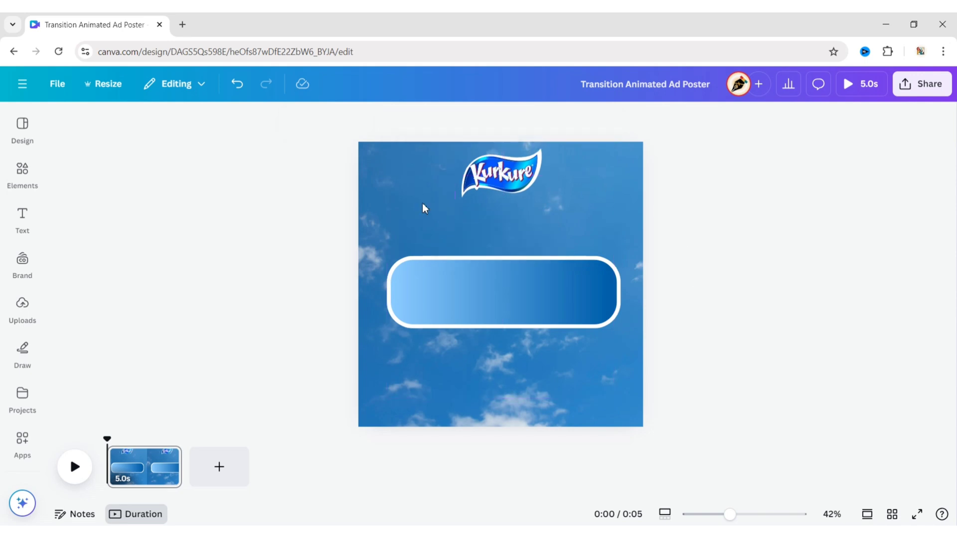
{"action": "left_click", "coordinate": [23, 216]}
{"action": "left_click", "coordinate": [120, 254]}
{"action": "left_click", "coordinate": [344, 262]}
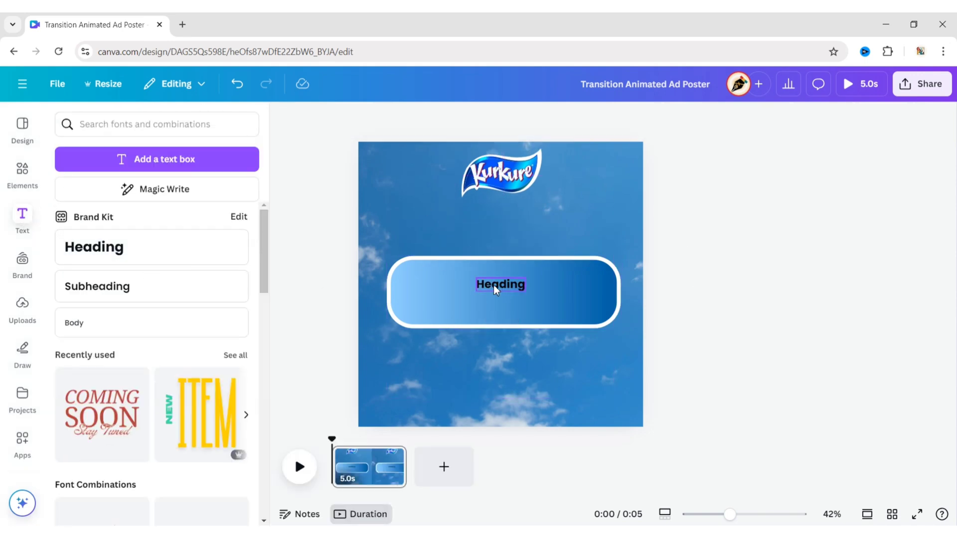
{"action": "double_click", "coordinate": [495, 290]}
{"action": "type", "text": "An"}
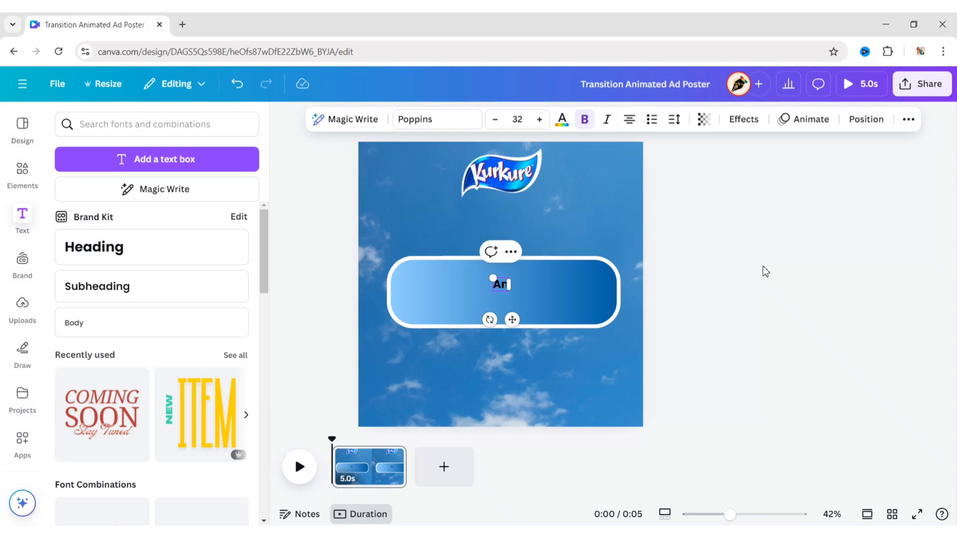
{"action": "type", "text": "y time is the"}
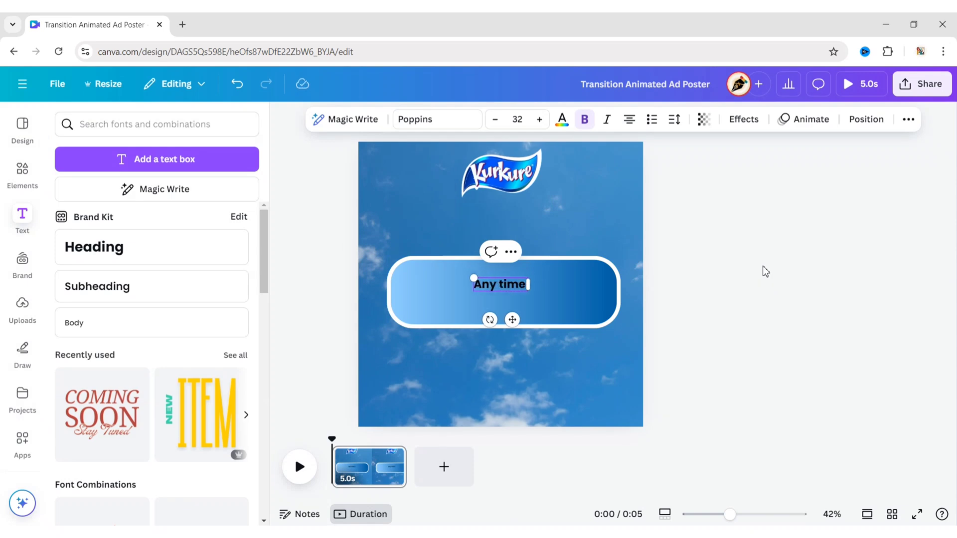
{"action": "type", "text": " perfec"}
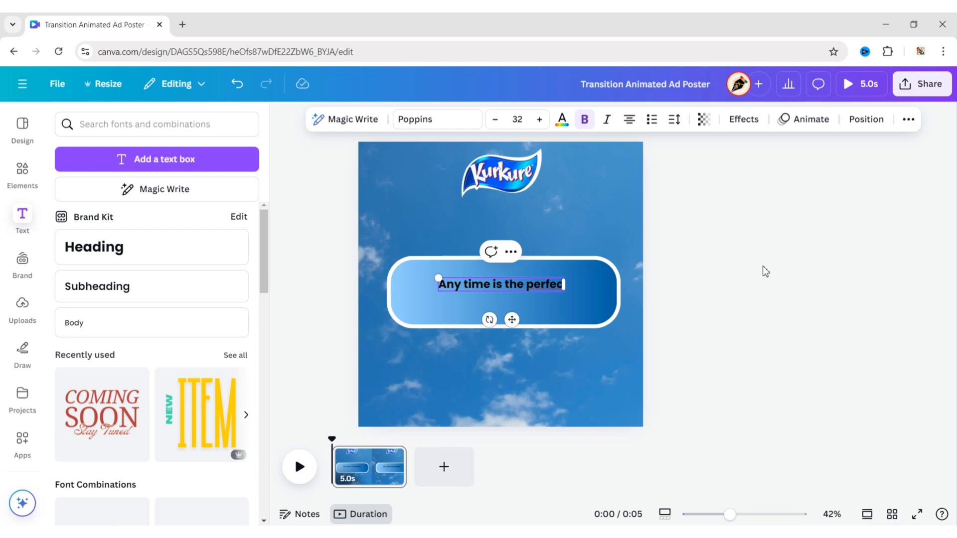
{"action": "type", "text": "t"}
{"action": "left_click", "coordinate": [754, 308]}
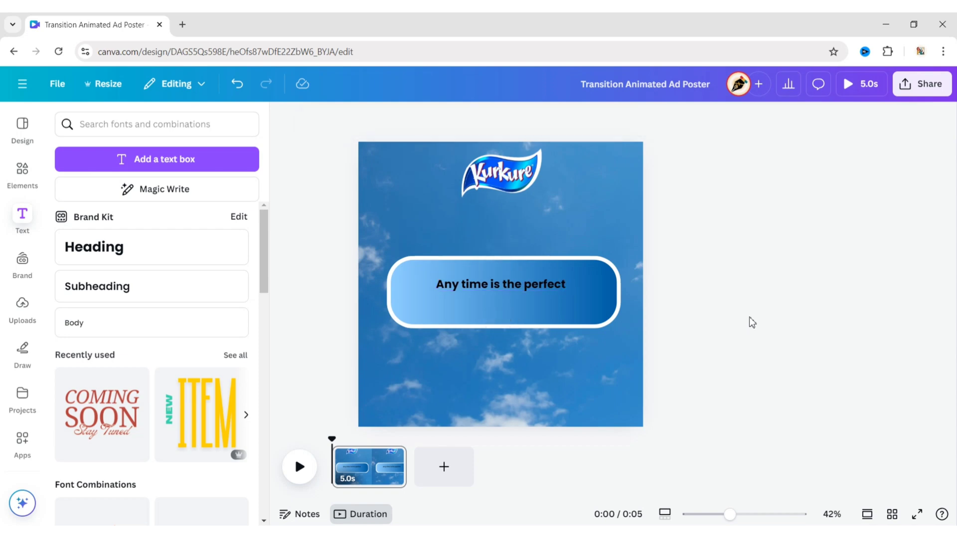
{"action": "double_click", "coordinate": [513, 286]}
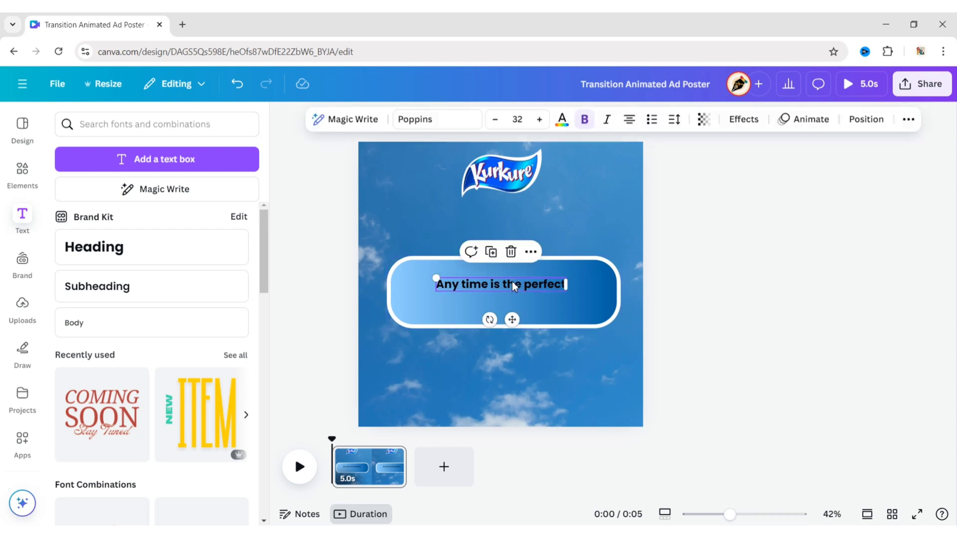
Change the text's font to Fredoka.
{"action": "left_click", "coordinate": [405, 120]}
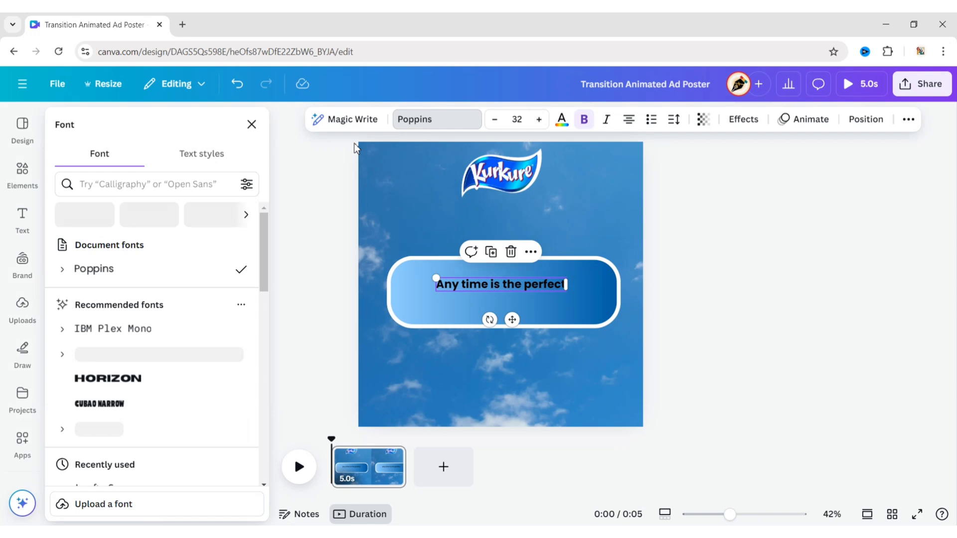
{"action": "left_click", "coordinate": [88, 185]}
{"action": "type", "text": "fred"}
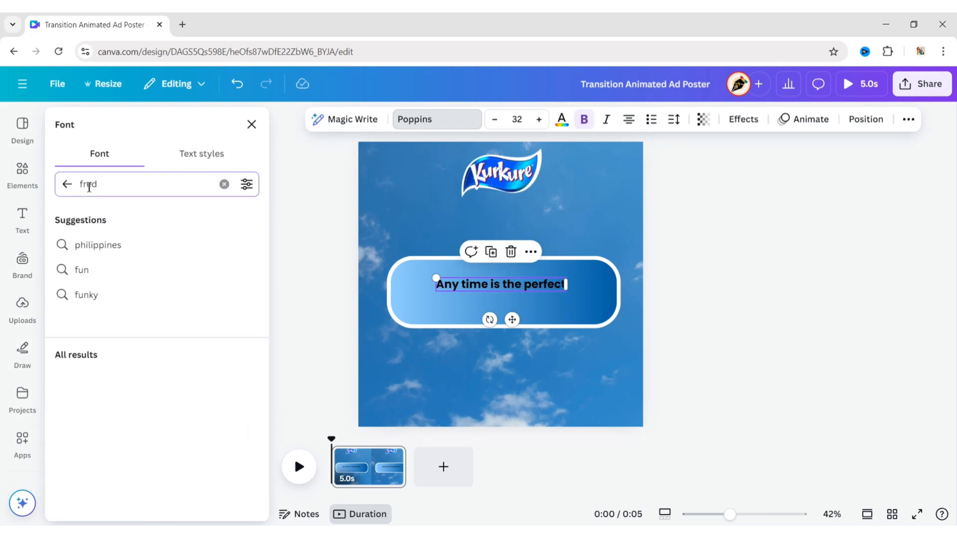
{"action": "type", "text": "oka"}
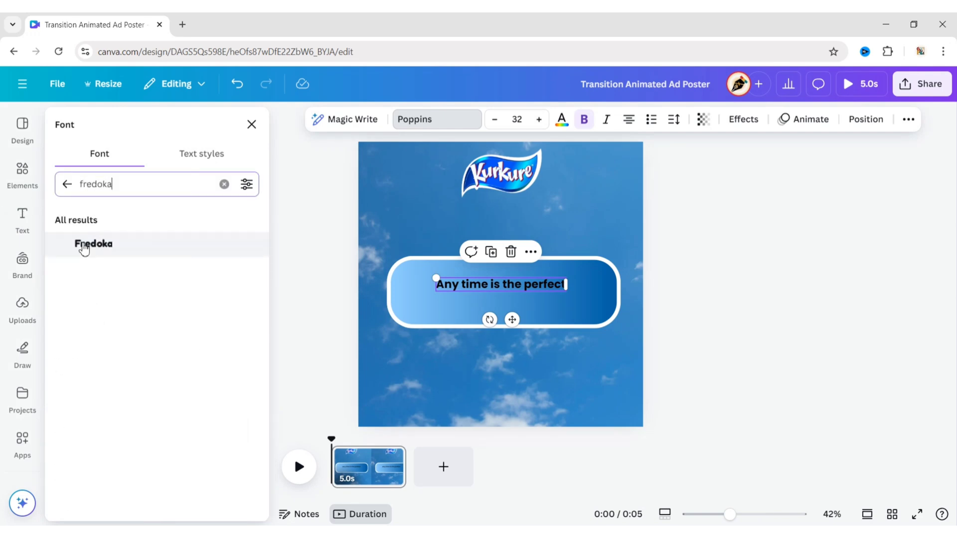
{"action": "left_click", "coordinate": [91, 246]}
Move the text above the blue pill, just below the Kurkure logo.
{"action": "left_click", "coordinate": [656, 268]}
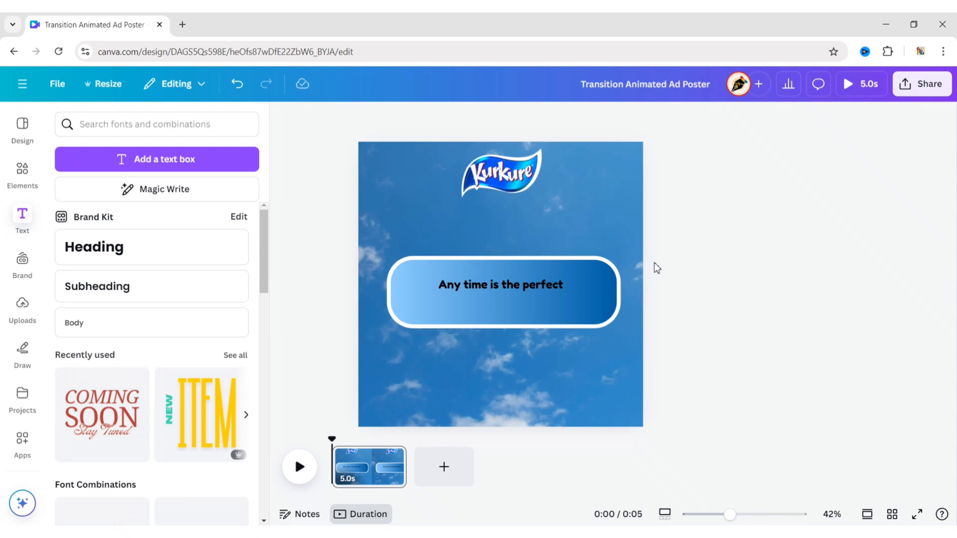
{"action": "key", "text": "ctrl+z"}
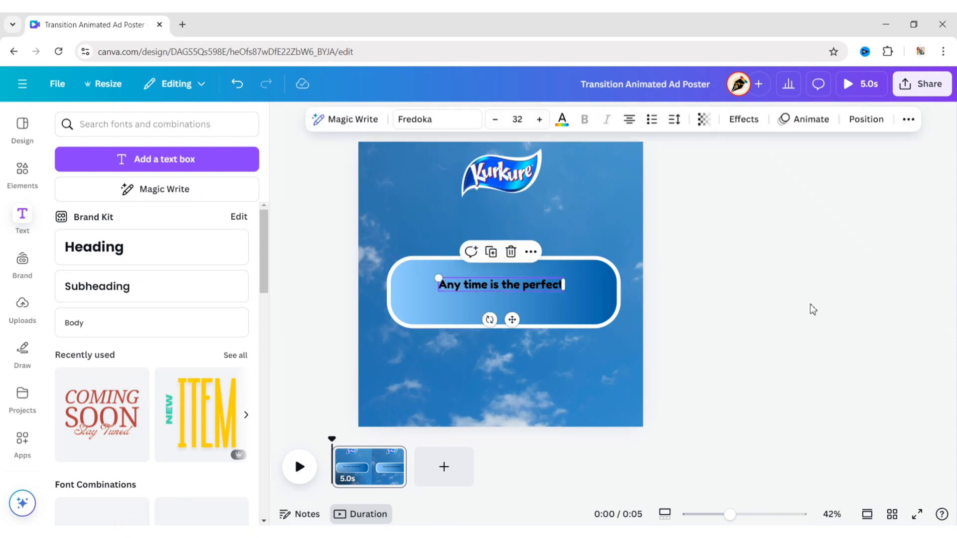
{"action": "left_click_drag", "start_coordinate": [511, 323], "coordinate": [503, 257]}
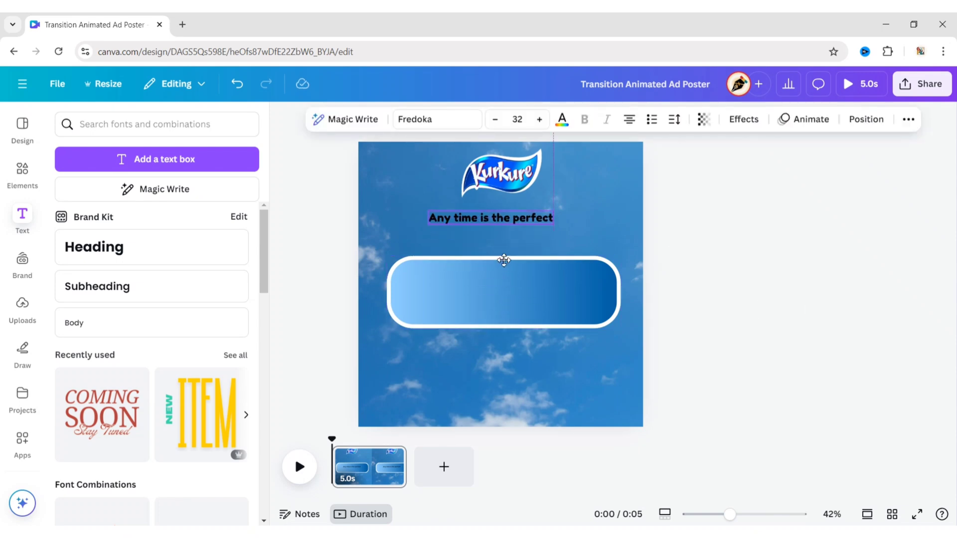
{"action": "left_click", "coordinate": [704, 217]}
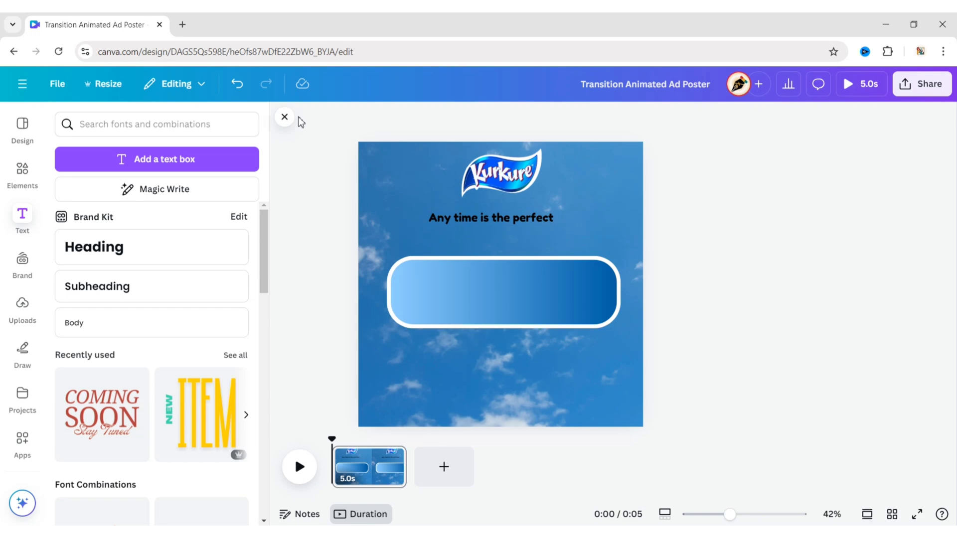
{"action": "left_click", "coordinate": [291, 125]}
Make the 'Any time is the perfect' headline uppercase at font size 60.
{"action": "double_click", "coordinate": [507, 221]}
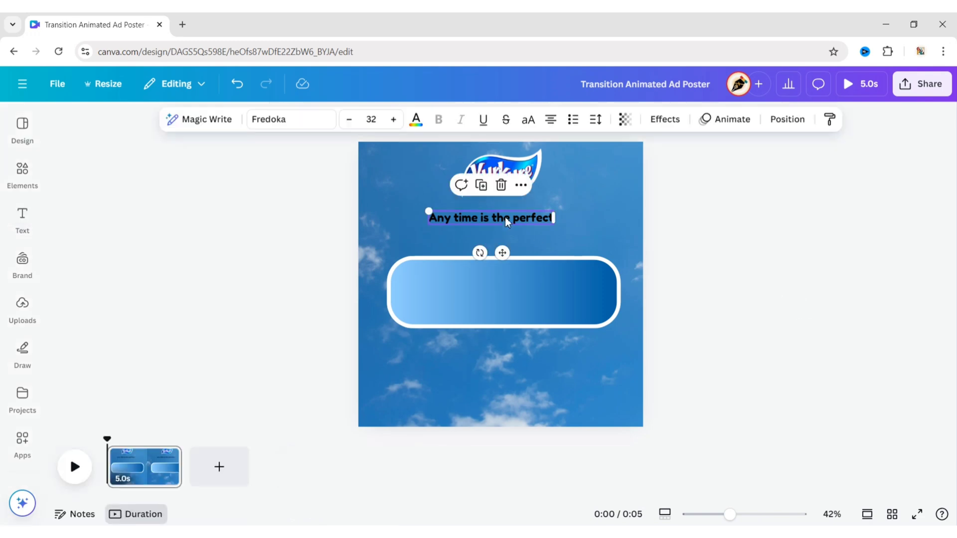
{"action": "left_click", "coordinate": [534, 122]}
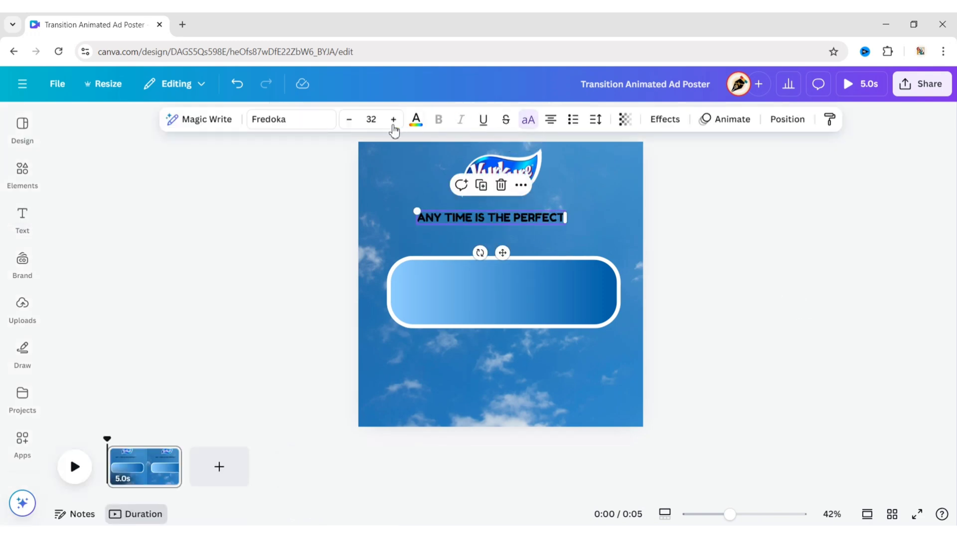
{"action": "left_click", "coordinate": [374, 120]}
{"action": "type", "text": "60"}
{"action": "key", "text": "Return"}
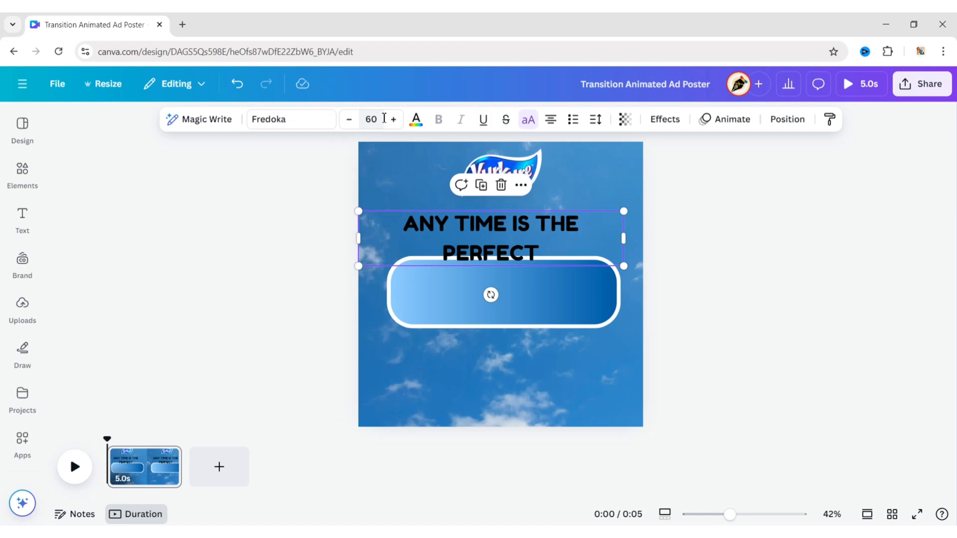
Colour the headline white and widen it so 'ANY TIME IS THE PERFECT' fits on one line.
{"action": "left_click", "coordinate": [416, 120]}
{"action": "left_click", "coordinate": [135, 218]}
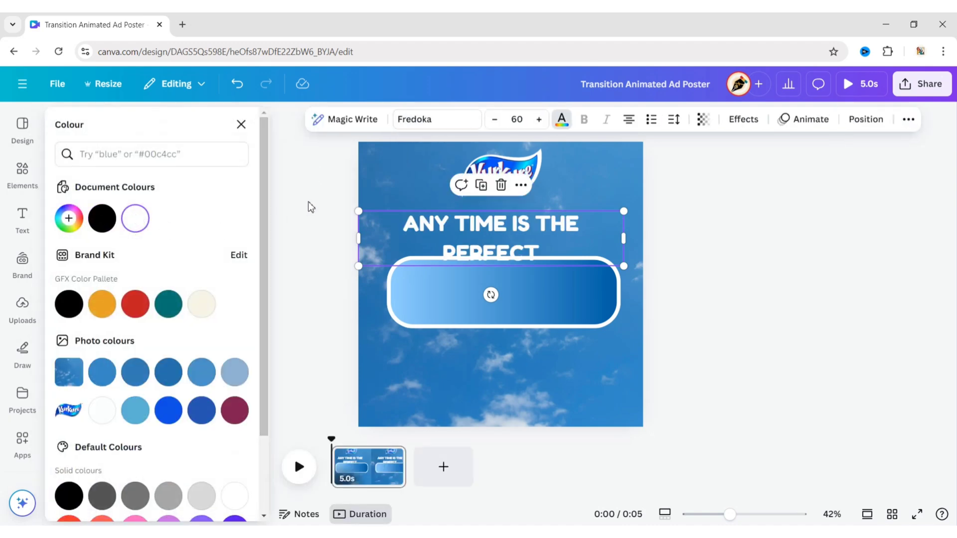
{"action": "key", "text": "Escape"}
{"action": "mouse_move", "coordinate": [626, 239]}
{"action": "left_mouse_down"}
{"action": "mouse_move", "coordinate": [658, 237]}
{"action": "mouse_move", "coordinate": [629, 235]}
{"action": "left_mouse_up"}
{"action": "left_click_drag", "start_coordinate": [513, 264], "coordinate": [517, 264]}
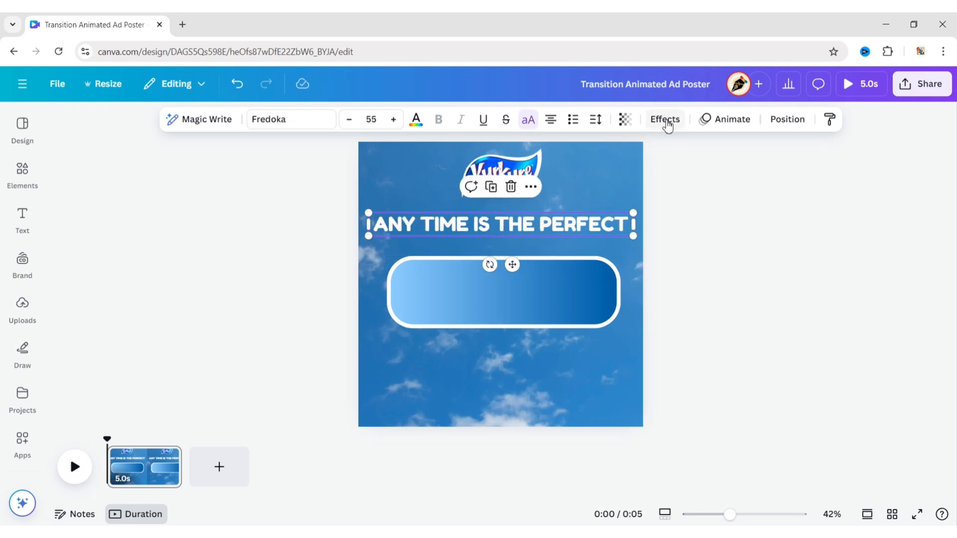
Apply a black Shadow effect to the headline with offset 80, direction -100 and blur 20.
{"action": "left_click", "coordinate": [664, 120]}
{"action": "left_click", "coordinate": [158, 204]}
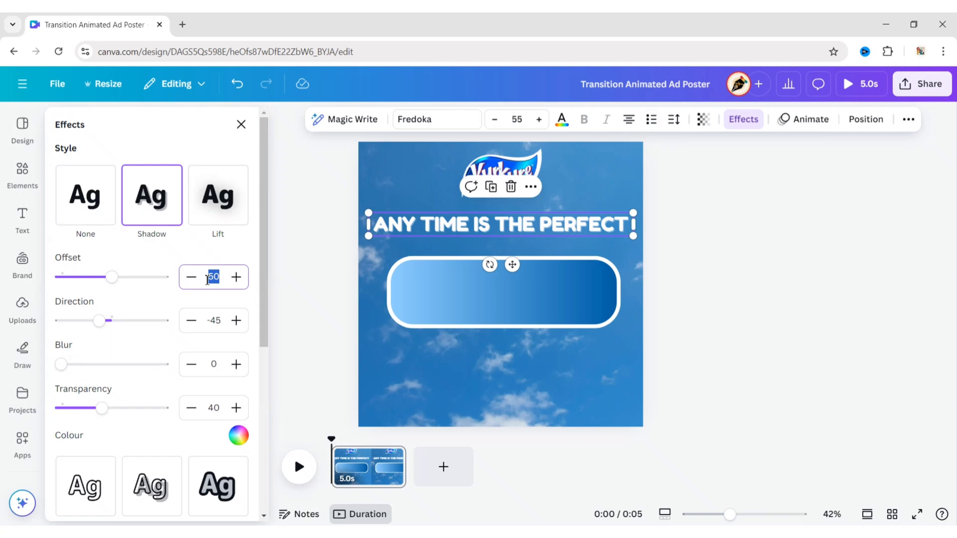
{"action": "left_click", "coordinate": [210, 324]}
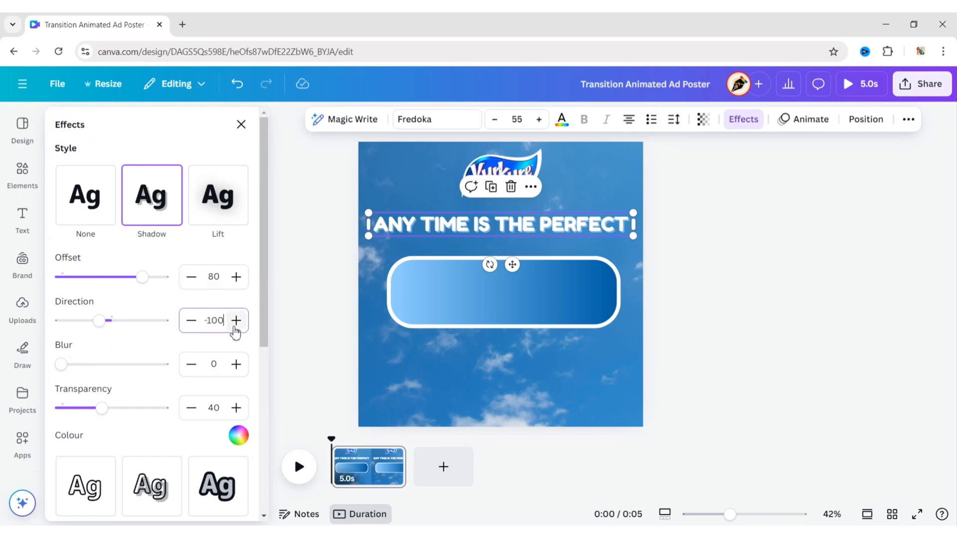
{"action": "key", "text": "Tab"}
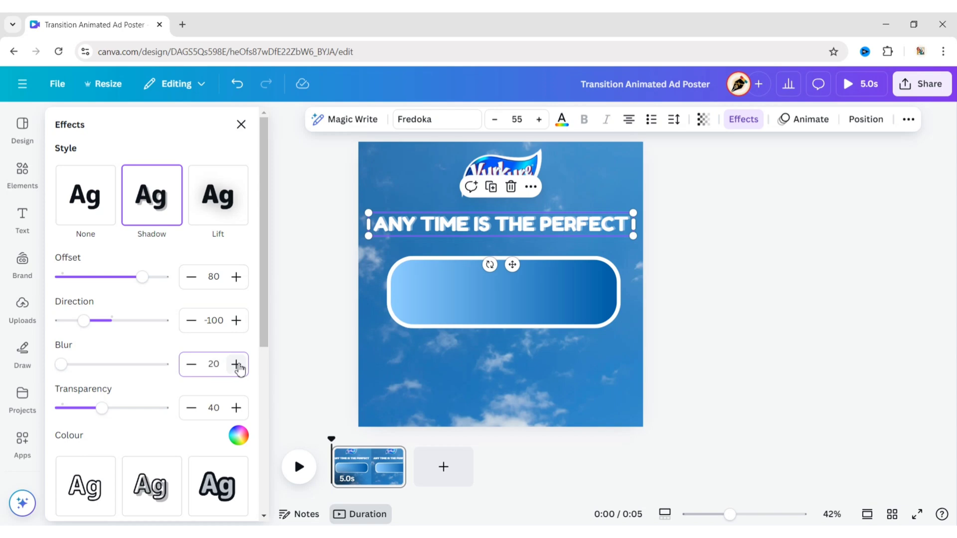
{"action": "left_click", "coordinate": [238, 437]}
{"action": "left_click", "coordinate": [67, 339]}
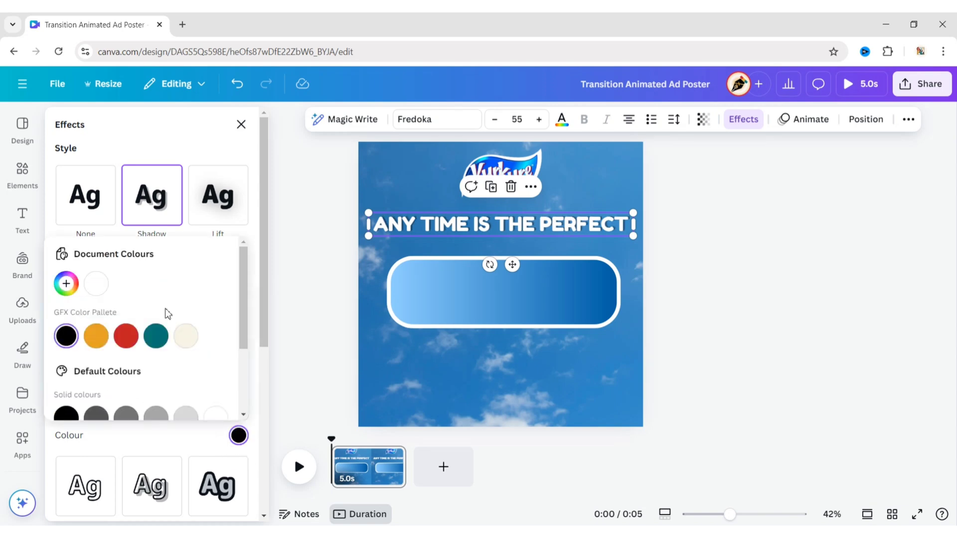
{"action": "left_click", "coordinate": [313, 249]}
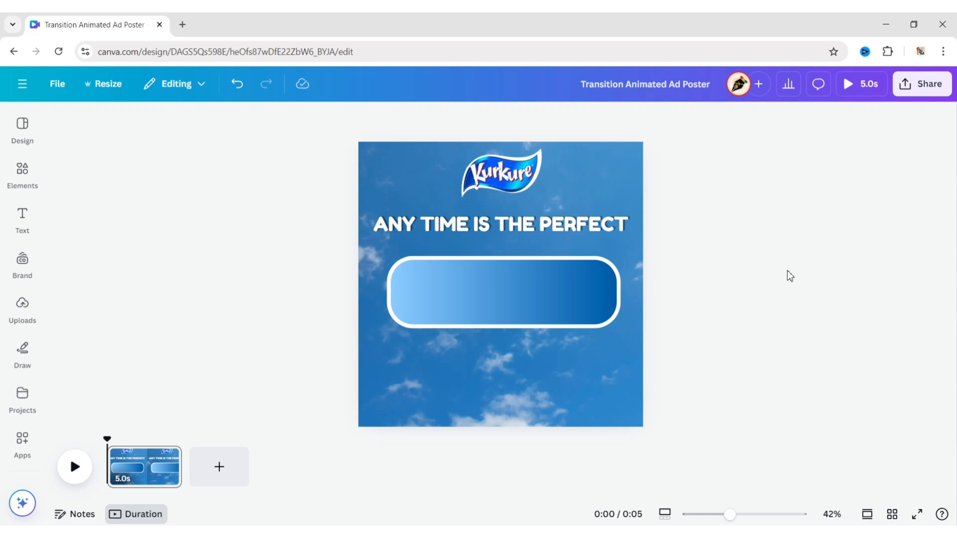
Nudge the Kurkure logo, headline and blue pill slightly lower, each kept centred.
{"action": "left_click", "coordinate": [507, 183]}
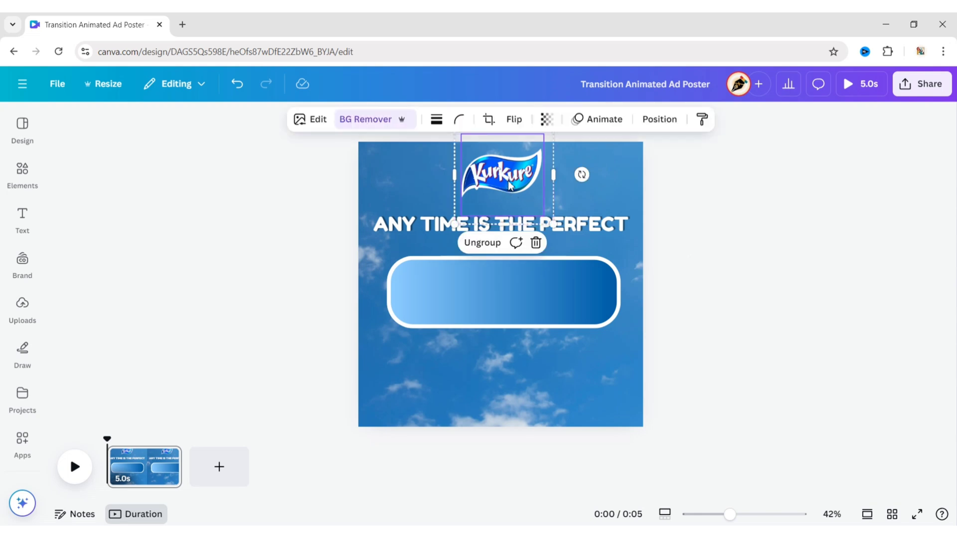
{"action": "left_click_drag", "start_coordinate": [506, 183], "coordinate": [508, 183]}
{"action": "left_click_drag", "start_coordinate": [571, 222], "coordinate": [570, 228]}
{"action": "mouse_move", "coordinate": [553, 288]}
{"action": "left_mouse_down"}
{"action": "mouse_move", "coordinate": [543, 289]}
{"action": "mouse_move", "coordinate": [551, 289]}
{"action": "left_mouse_up"}
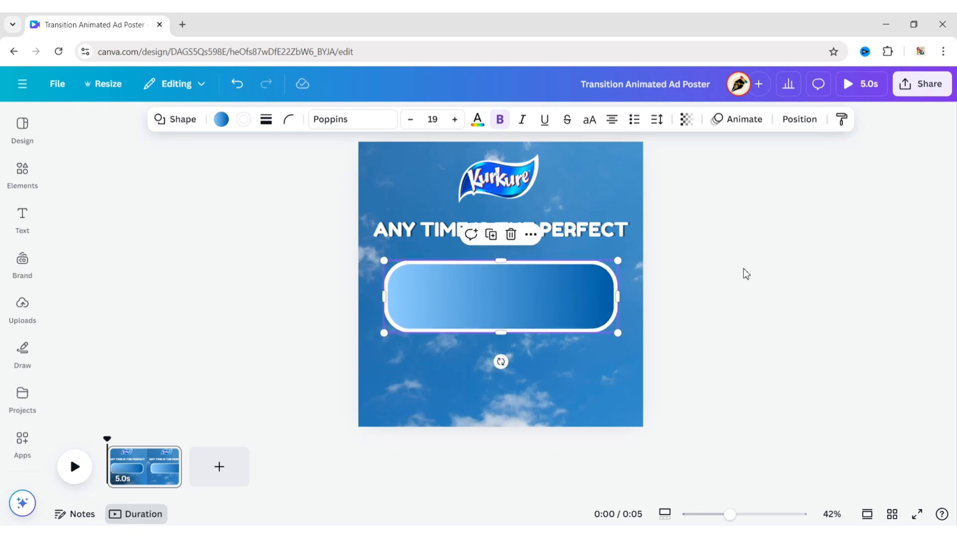
{"action": "left_click", "coordinate": [743, 271]}
Add a crescent moon with stars graphic from a 'moon and stars' search filtered to black graphics.
{"action": "left_click", "coordinate": [22, 172]}
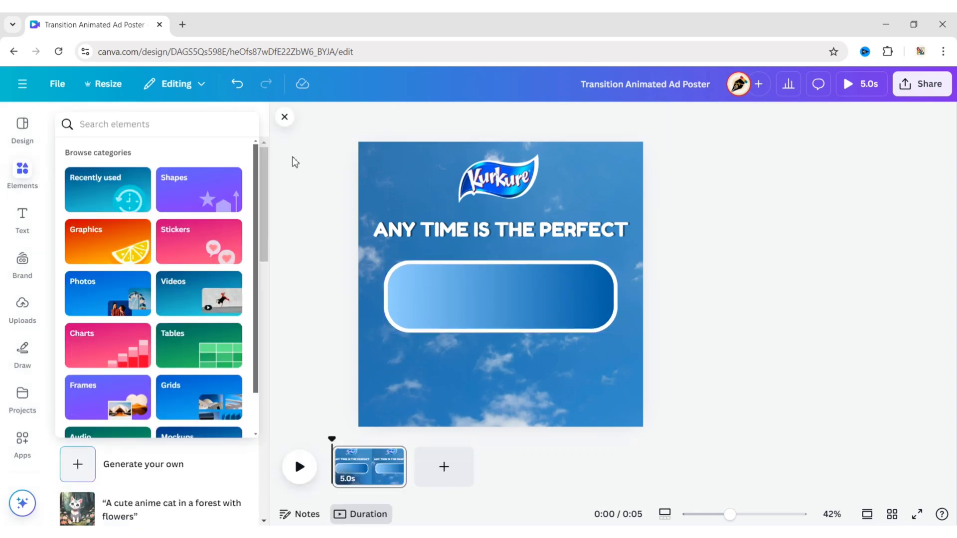
{"action": "type", "text": "moon and stars"}
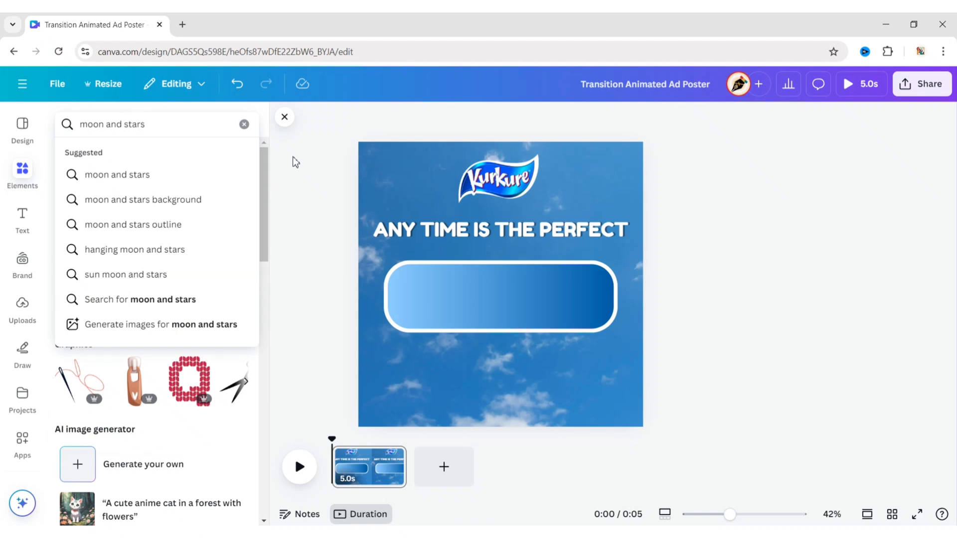
{"action": "key", "text": "Return"}
{"action": "left_click", "coordinate": [245, 127]}
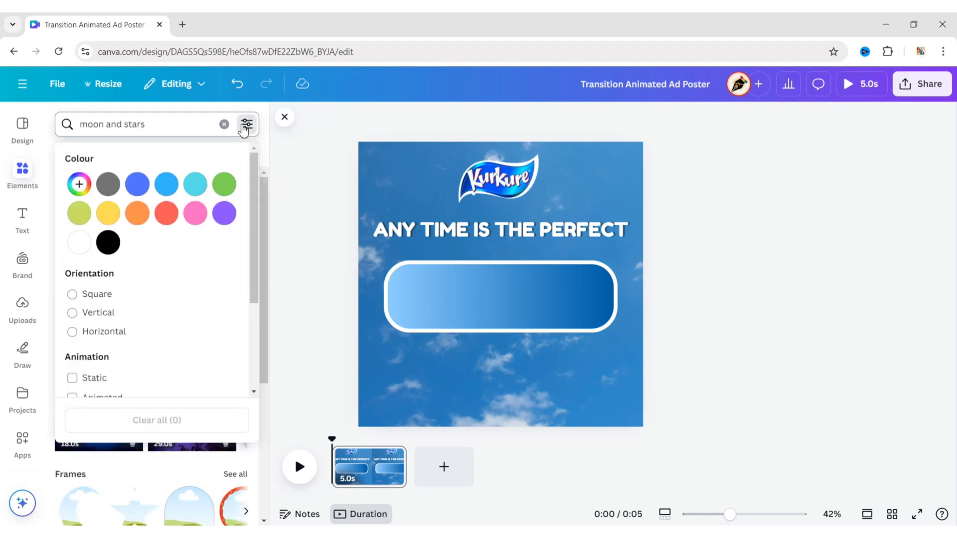
{"action": "left_click", "coordinate": [113, 246]}
{"action": "left_click", "coordinate": [247, 124]}
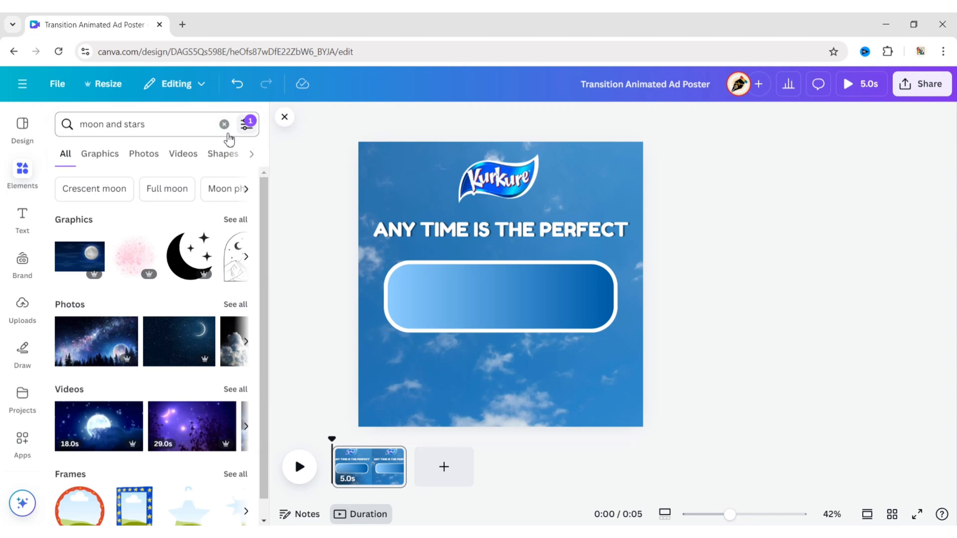
{"action": "left_click", "coordinate": [101, 160]}
{"action": "left_click", "coordinate": [218, 242]}
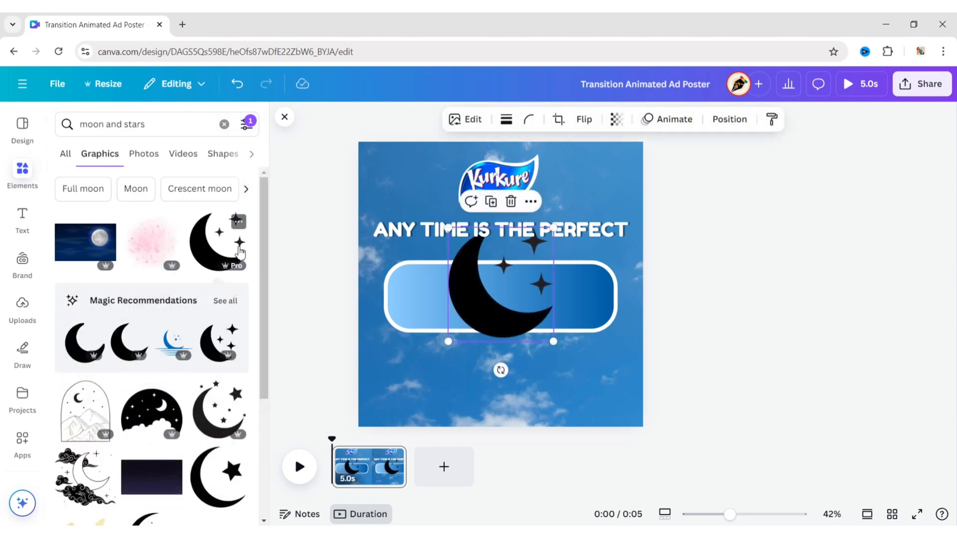
Shrink the moon into the pill's left end and colour it white.
{"action": "left_click", "coordinate": [285, 117]}
{"action": "left_click_drag", "start_coordinate": [450, 230], "coordinate": [422, 298]}
{"action": "left_click", "coordinate": [373, 119]}
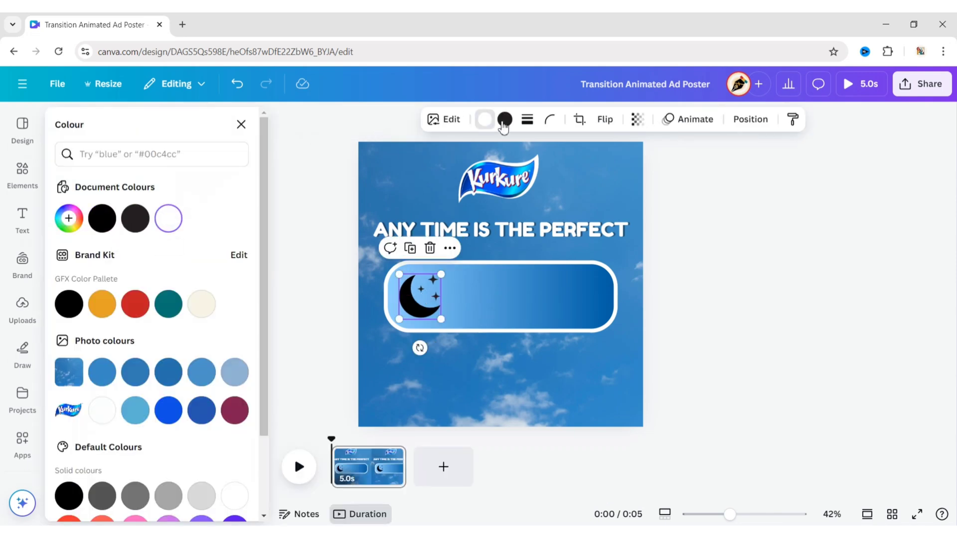
{"action": "left_click", "coordinate": [169, 219]}
{"action": "left_click", "coordinate": [301, 199]}
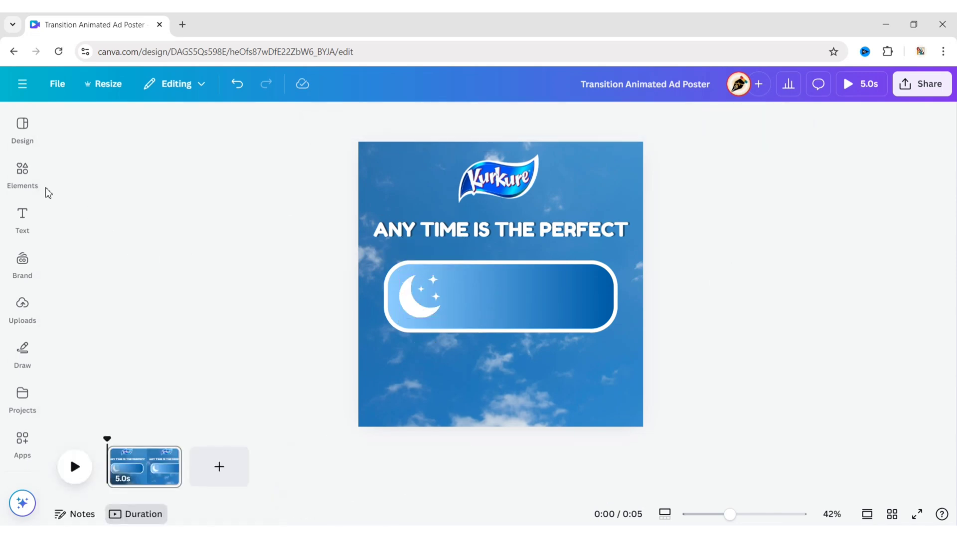
Add a sun graphic from a 'sun' search filtered to black graphics.
{"action": "left_click", "coordinate": [25, 177]}
{"action": "left_click", "coordinate": [224, 124]}
{"action": "type", "text": "sun"}
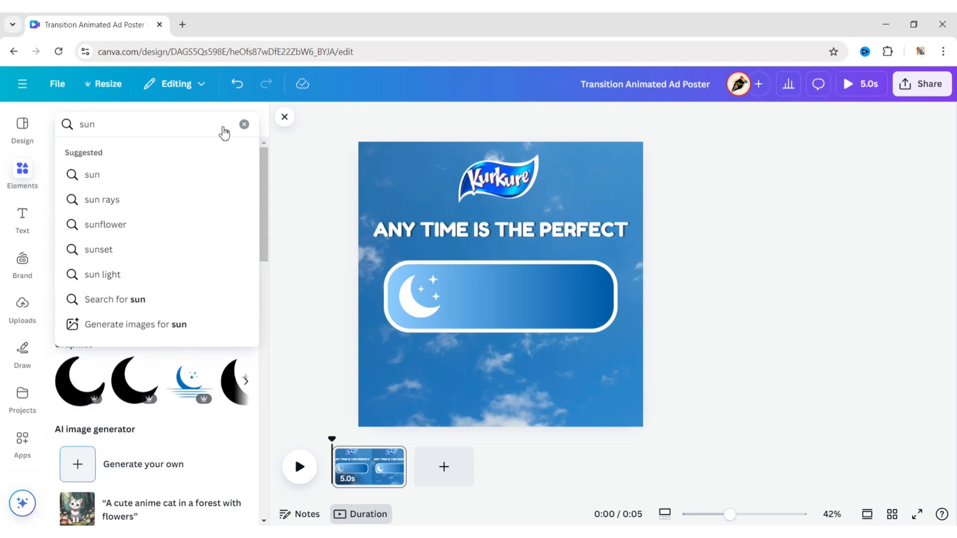
{"action": "key", "text": "Return"}
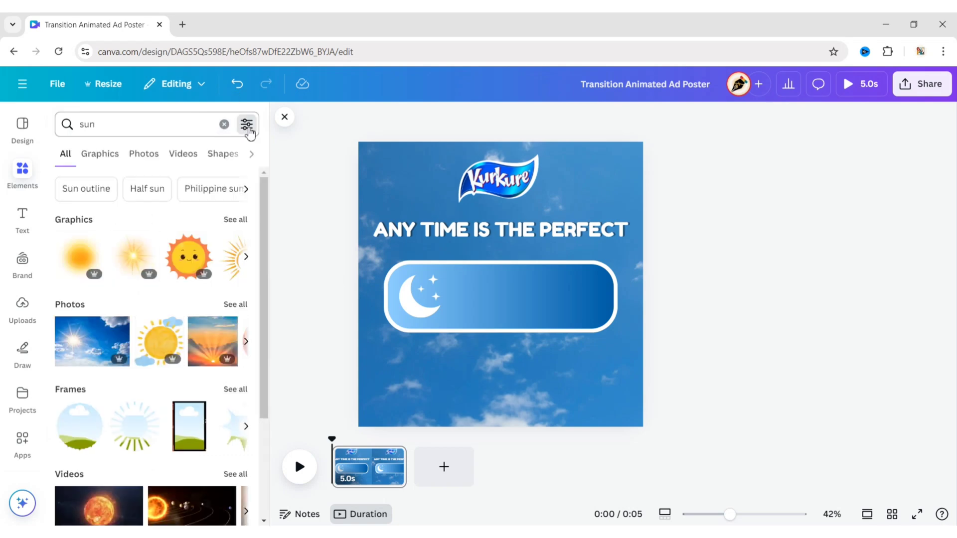
{"action": "left_click", "coordinate": [246, 125]}
{"action": "left_click", "coordinate": [107, 241]}
{"action": "left_click", "coordinate": [169, 174]}
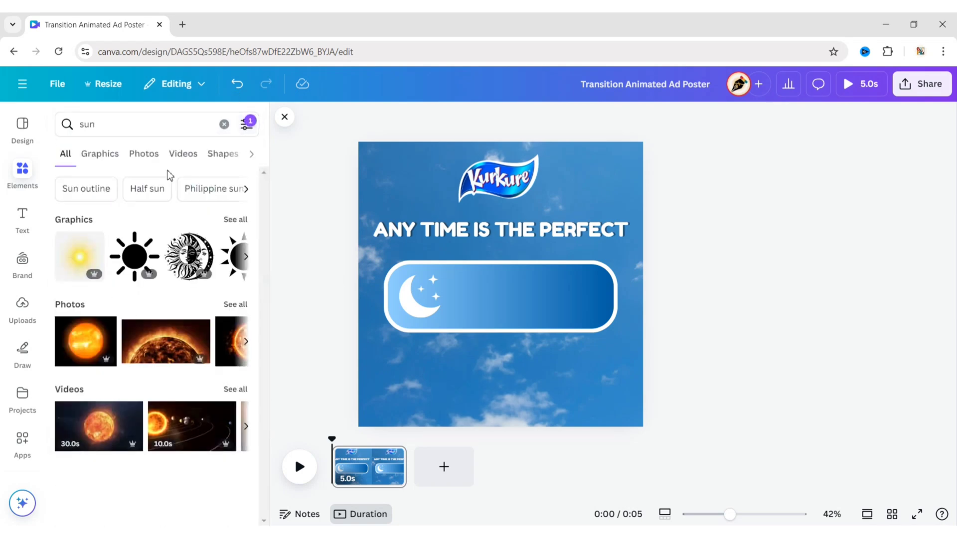
{"action": "left_click", "coordinate": [99, 154]}
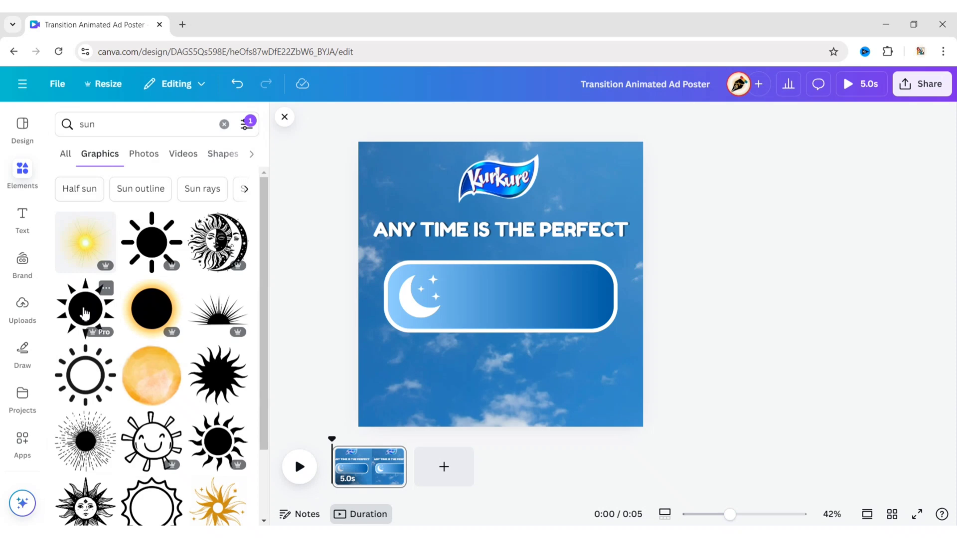
{"action": "left_click", "coordinate": [85, 313]}
Shrink the sun into the toggle's right end and colour it white.
{"action": "left_click", "coordinate": [284, 117]}
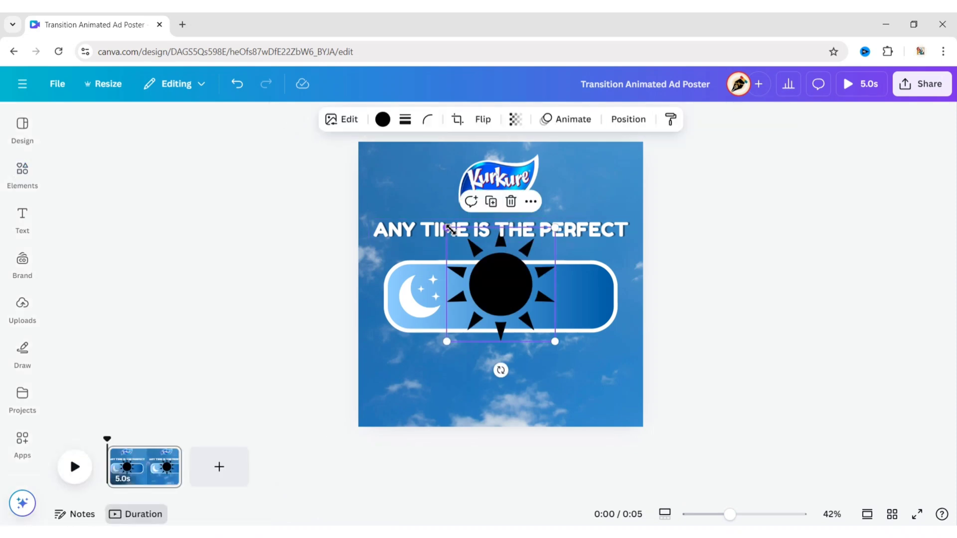
{"action": "left_click_drag", "start_coordinate": [450, 229], "coordinate": [399, 274]}
{"action": "left_click_drag", "start_coordinate": [421, 305], "coordinate": [577, 299]}
{"action": "left_click", "coordinate": [704, 308]}
{"action": "left_click", "coordinate": [576, 275]}
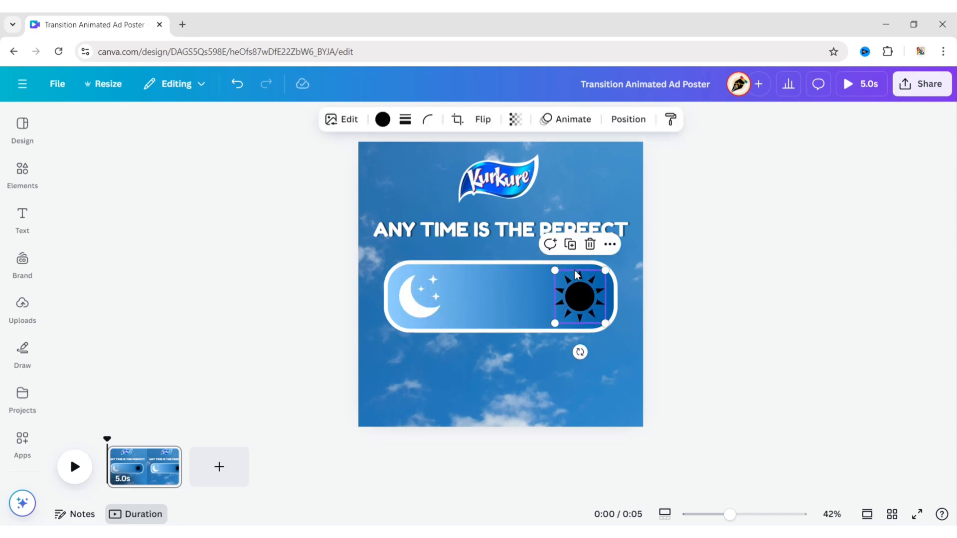
{"action": "left_click", "coordinate": [382, 120]}
{"action": "left_click", "coordinate": [297, 214]}
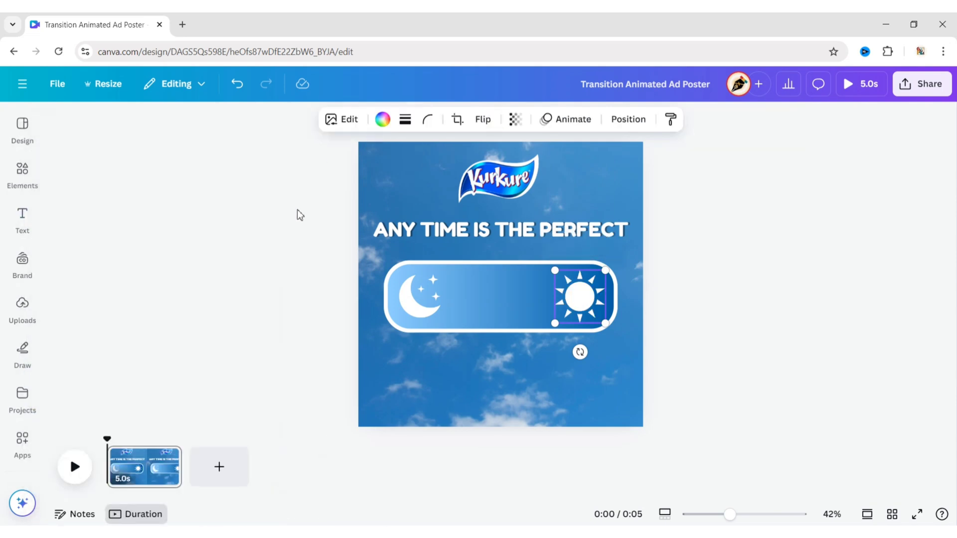
{"action": "left_click", "coordinate": [22, 170]}
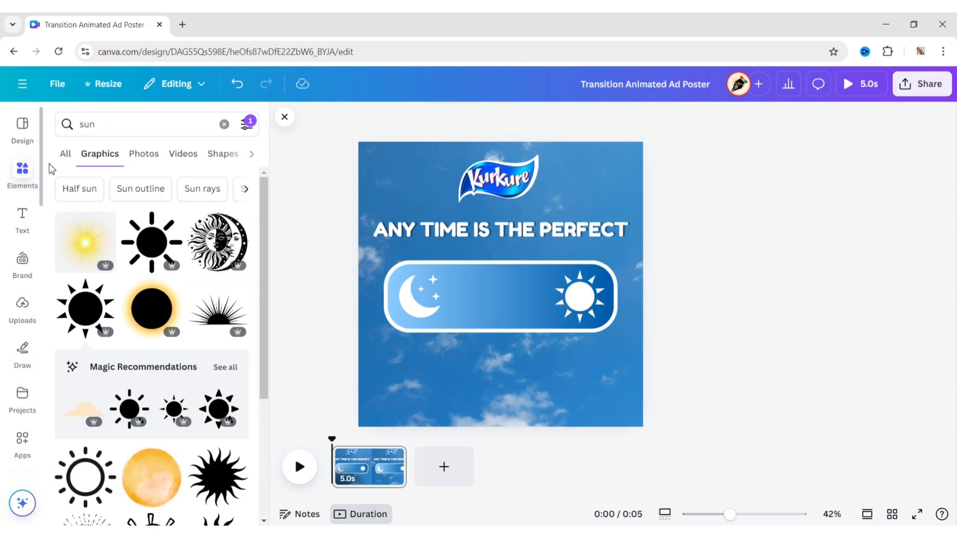
Add a circle shape from Elements and make it white.
{"action": "left_click", "coordinate": [22, 169]}
{"action": "left_click", "coordinate": [223, 313]}
{"action": "left_click", "coordinate": [285, 117]}
{"action": "left_click", "coordinate": [232, 119]}
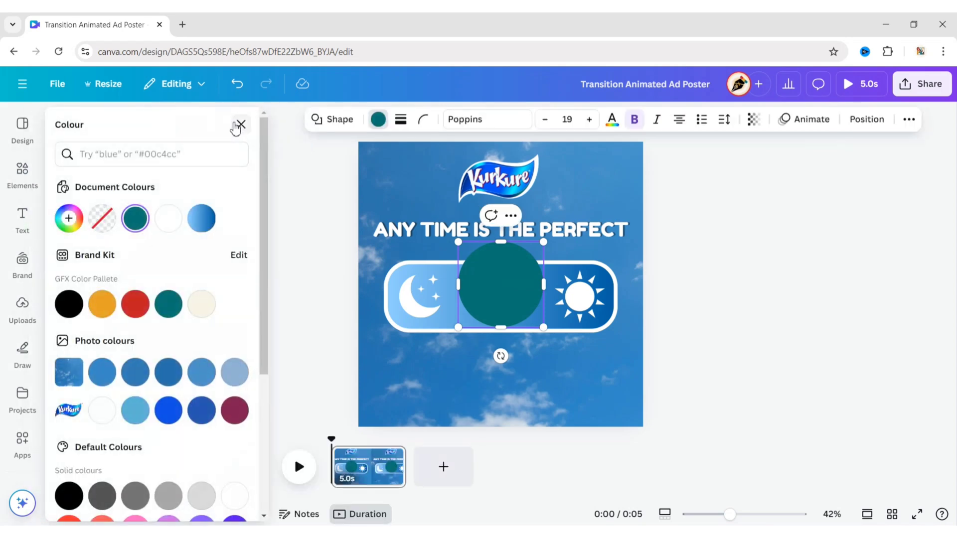
{"action": "left_click", "coordinate": [168, 218]}
{"action": "left_click", "coordinate": [241, 124]}
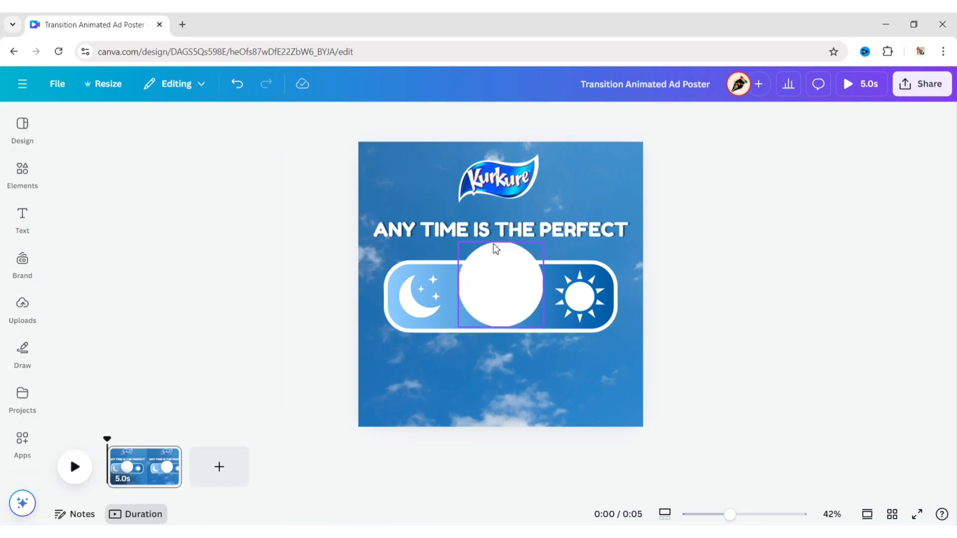
Resize the white circle into a knob covering the moon at the pill's left end.
{"action": "left_click_drag", "start_coordinate": [540, 245], "coordinate": [522, 264]}
{"action": "left_click_drag", "start_coordinate": [491, 309], "coordinate": [448, 332]}
{"action": "left_click", "coordinate": [314, 334]}
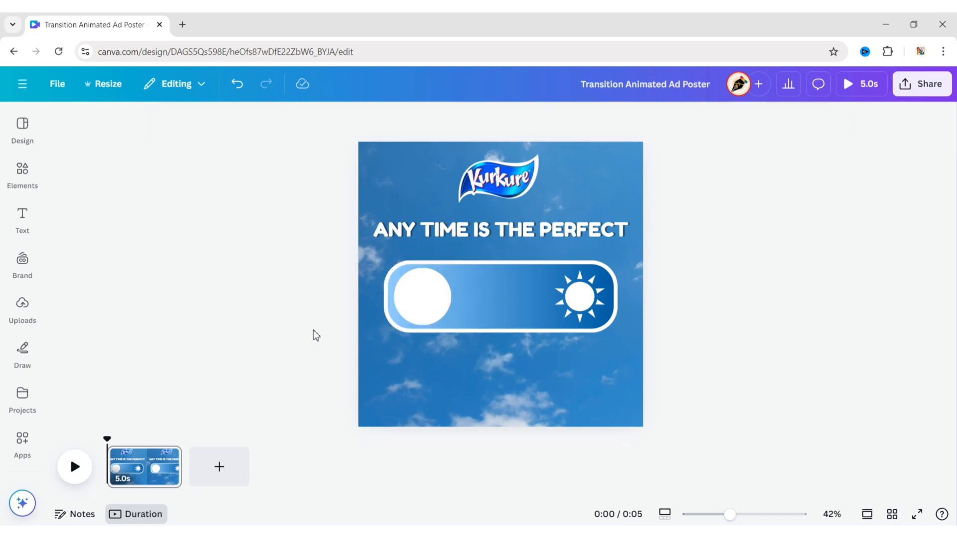
{"action": "left_click", "coordinate": [420, 298]}
{"action": "mouse_move", "coordinate": [416, 296]}
{"action": "left_mouse_down"}
{"action": "mouse_move", "coordinate": [575, 293]}
{"action": "mouse_move", "coordinate": [414, 291]}
{"action": "left_mouse_up"}
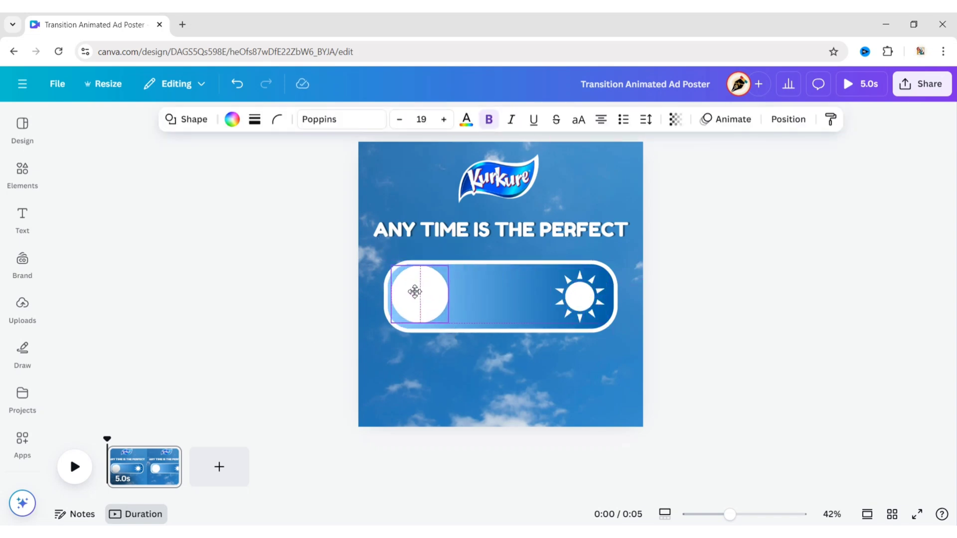
{"action": "left_click", "coordinate": [273, 312]}
{"action": "left_click", "coordinate": [421, 299]}
{"action": "left_click", "coordinate": [314, 317]}
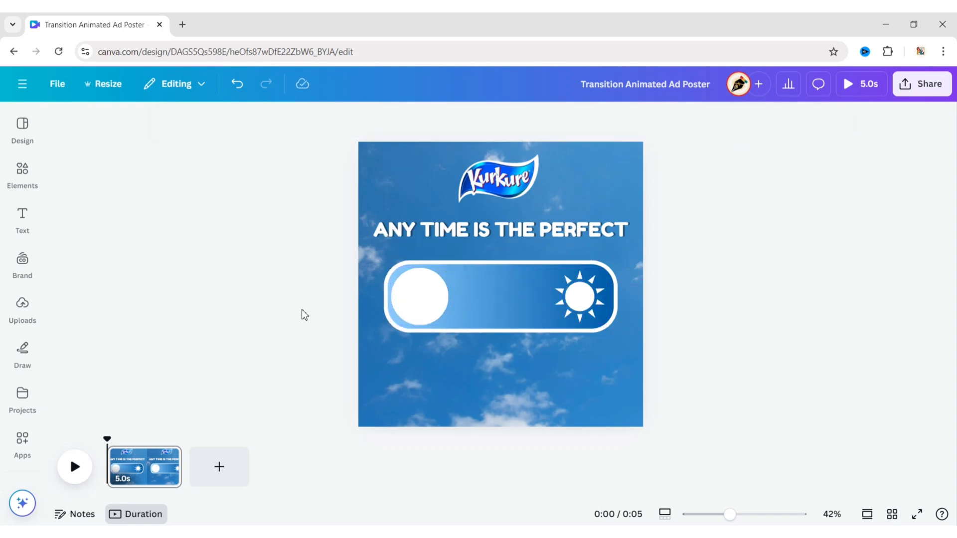
{"action": "left_click", "coordinate": [22, 305]}
Add the Kurkure packet image from Uploads and remove its background.
{"action": "left_click", "coordinate": [195, 260]}
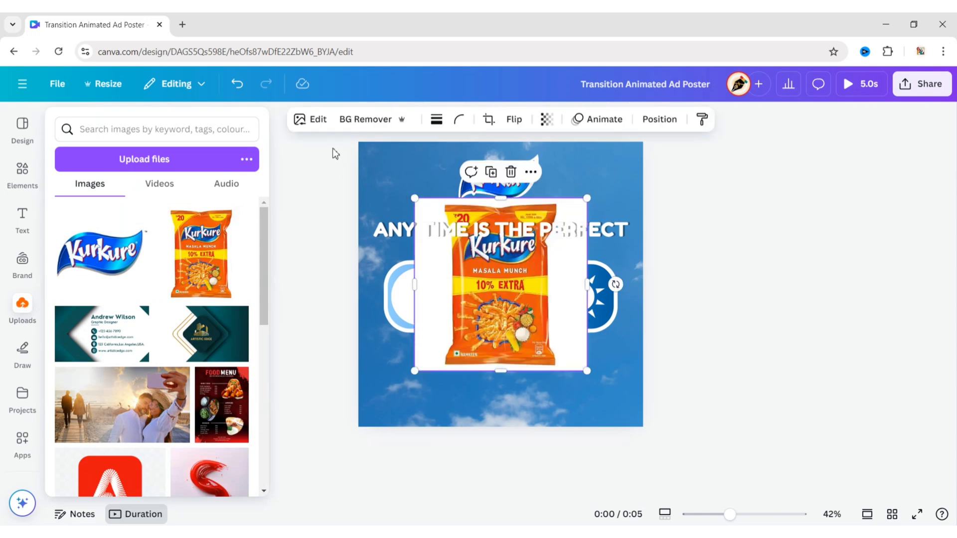
{"action": "left_click", "coordinate": [274, 238]}
{"action": "left_click", "coordinate": [477, 298]}
{"action": "left_click", "coordinate": [354, 120]}
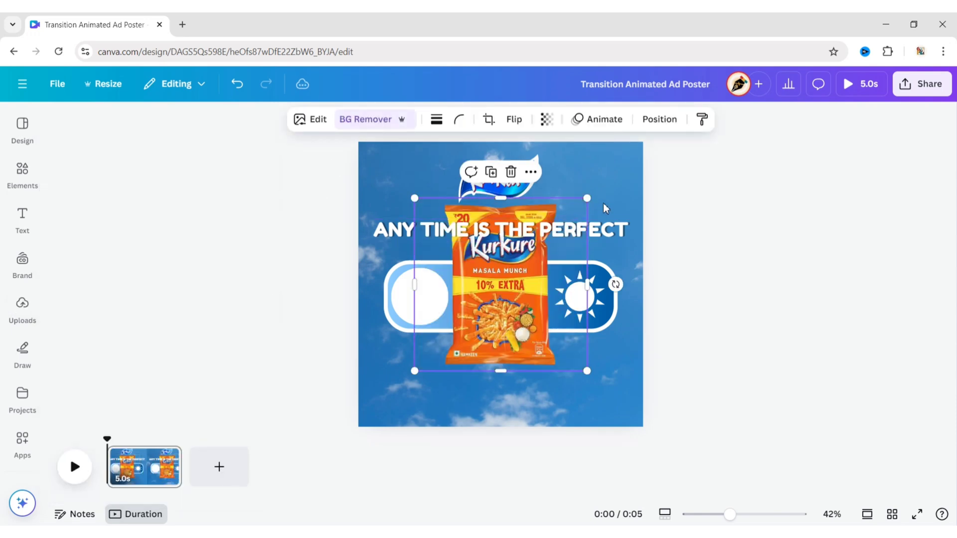
Shrink the packet and centre it inside the white knob.
{"action": "left_click_drag", "start_coordinate": [587, 198], "coordinate": [478, 308]}
{"action": "left_click_drag", "start_coordinate": [450, 347], "coordinate": [425, 302]}
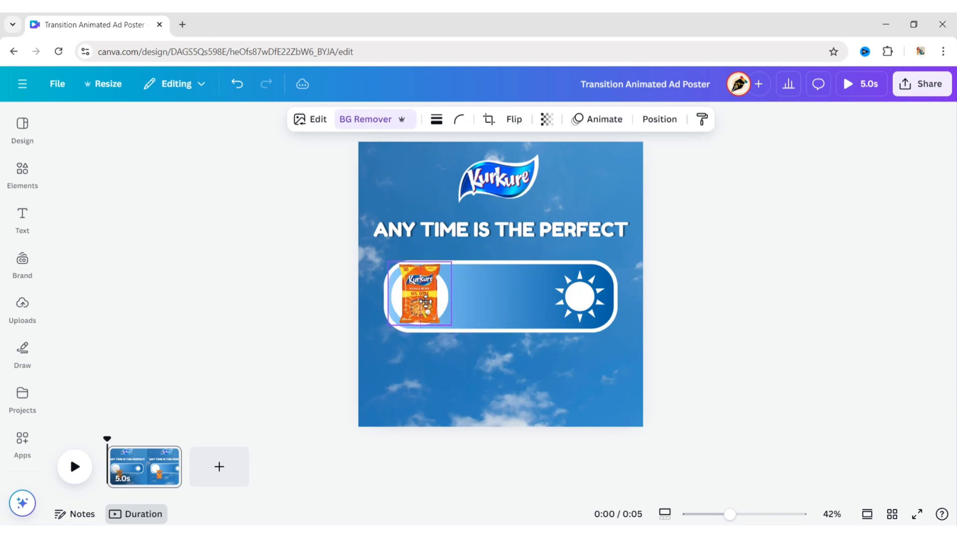
{"action": "left_click_drag", "start_coordinate": [456, 264], "coordinate": [418, 305]}
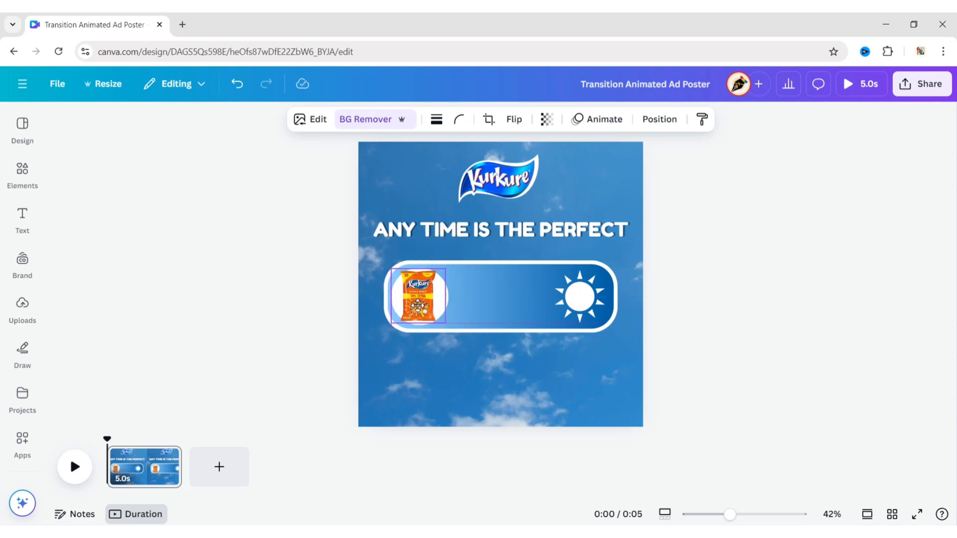
{"action": "left_click", "coordinate": [692, 279]}
{"action": "scroll", "coordinate": [692, 280], "scroll_direction": "up", "scroll_amount": 5}
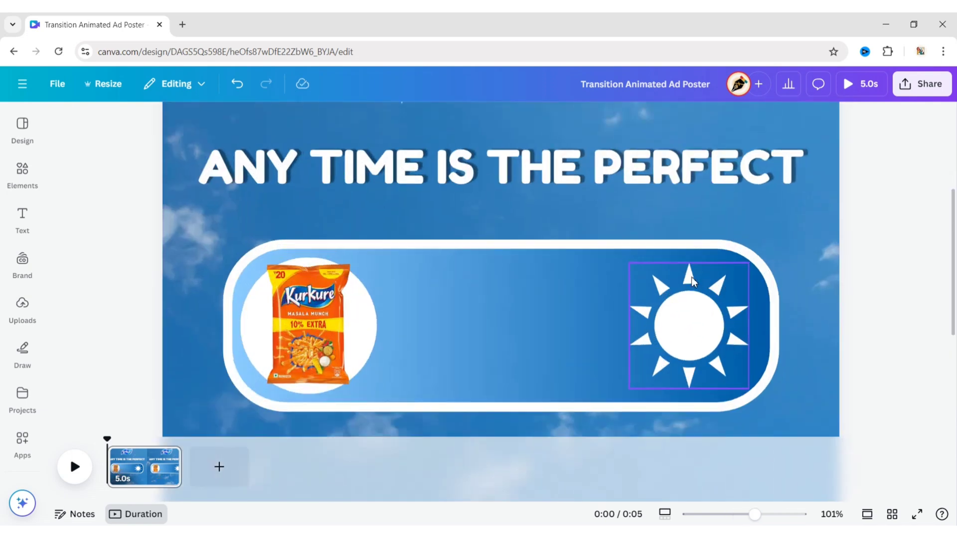
{"action": "left_click_drag", "start_coordinate": [349, 264], "coordinate": [379, 264]}
{"action": "left_click_drag", "start_coordinate": [309, 324], "coordinate": [307, 326]}
{"action": "left_click", "coordinate": [836, 270]}
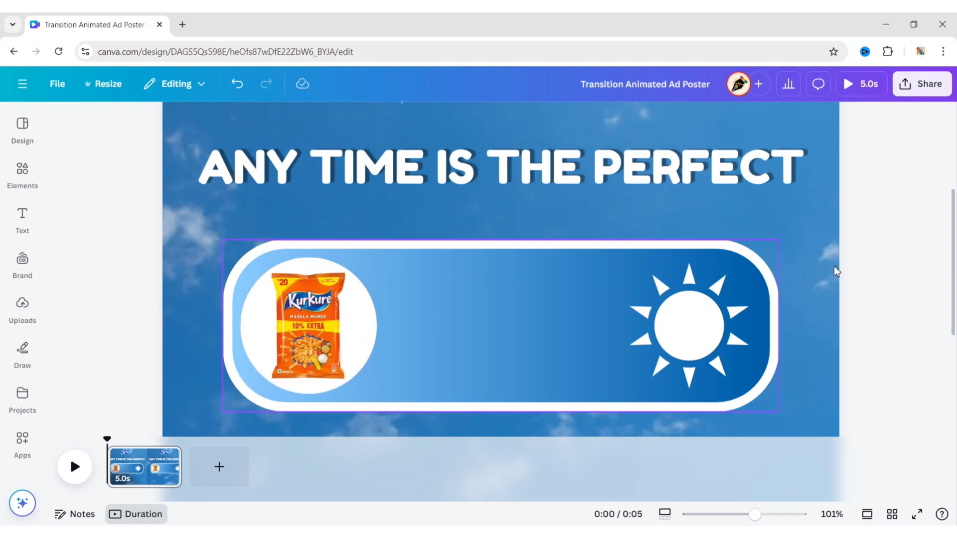
{"action": "scroll", "coordinate": [835, 270], "scroll_direction": "down", "scroll_amount": 5}
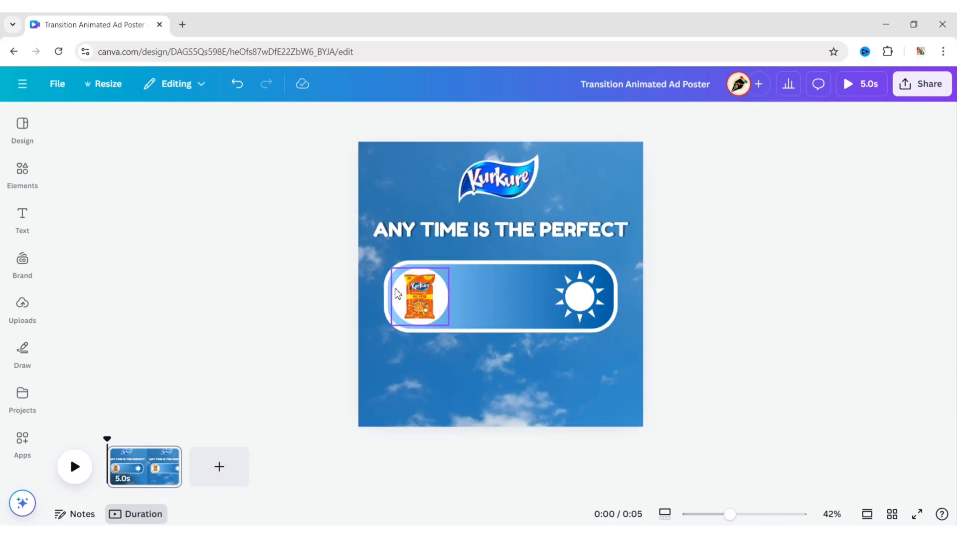
Group the Kurkure packet together with the white knob.
{"action": "left_click", "coordinate": [404, 291]}
{"action": "left_click", "coordinate": [393, 242]}
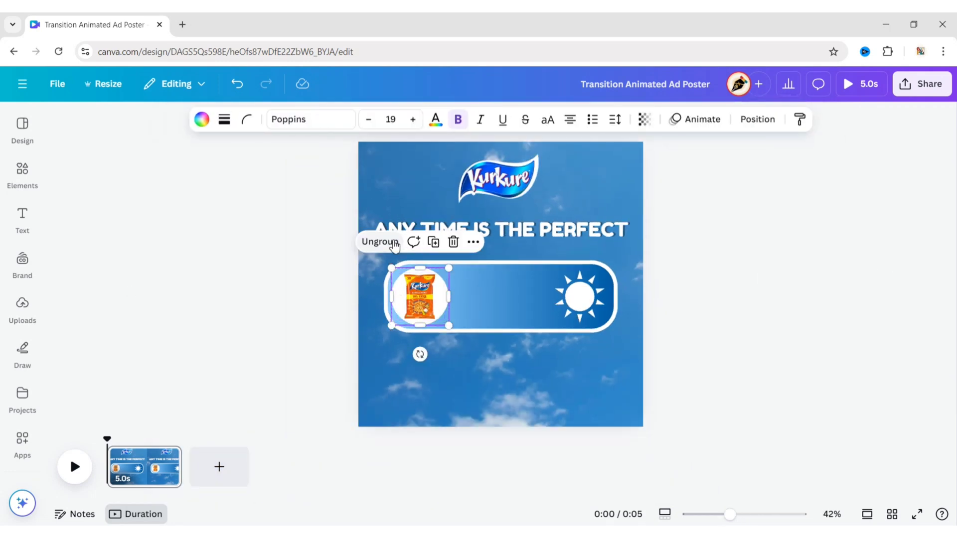
{"action": "left_click", "coordinate": [825, 277]}
{"action": "left_click", "coordinate": [431, 307]}
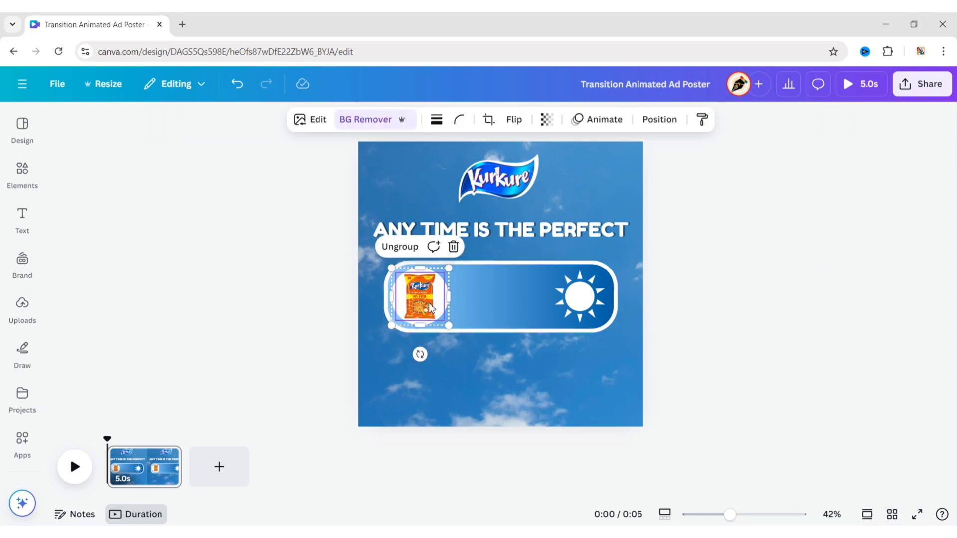
Select the moon in the Layers list and set its transparency to 0.
{"action": "left_click", "coordinate": [660, 124]}
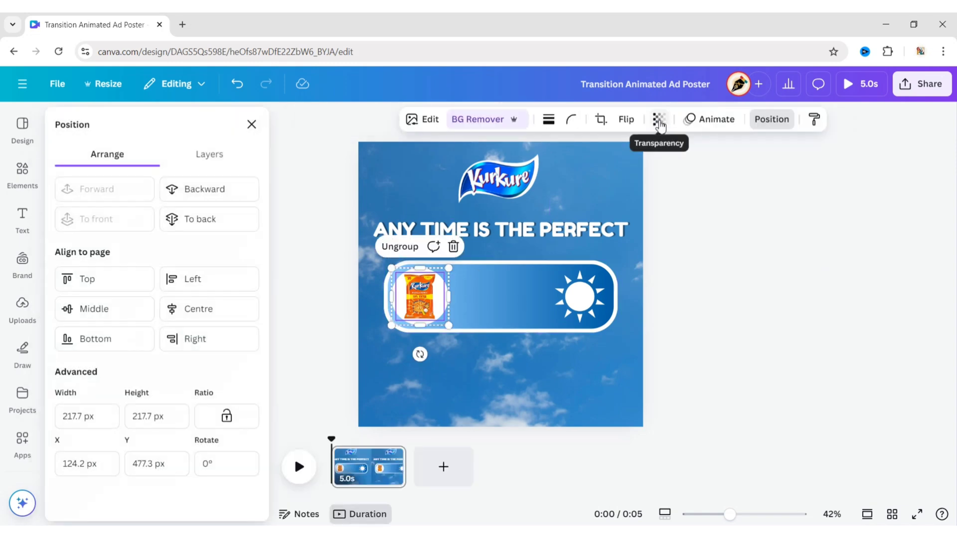
{"action": "left_click", "coordinate": [207, 156]}
{"action": "left_click", "coordinate": [187, 364]}
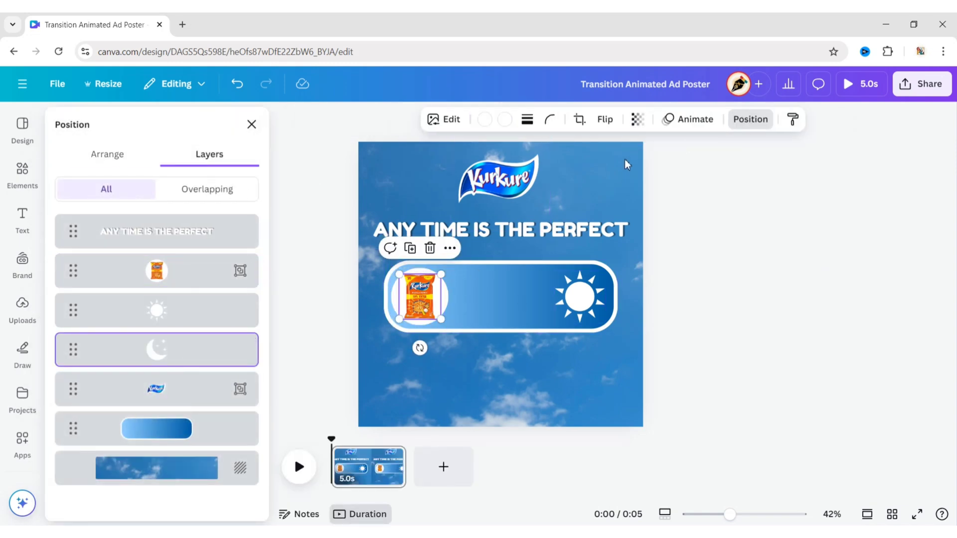
{"action": "left_click", "coordinate": [637, 120]}
{"action": "left_click_drag", "start_coordinate": [668, 174], "coordinate": [524, 196]}
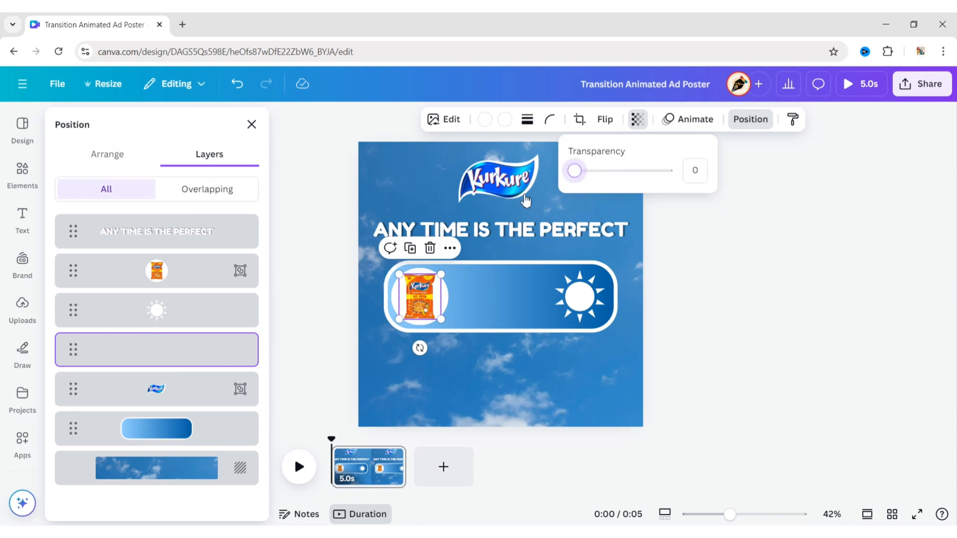
{"action": "left_click", "coordinate": [711, 241]}
{"action": "left_click", "coordinate": [252, 124]}
{"action": "left_click", "coordinate": [761, 263]}
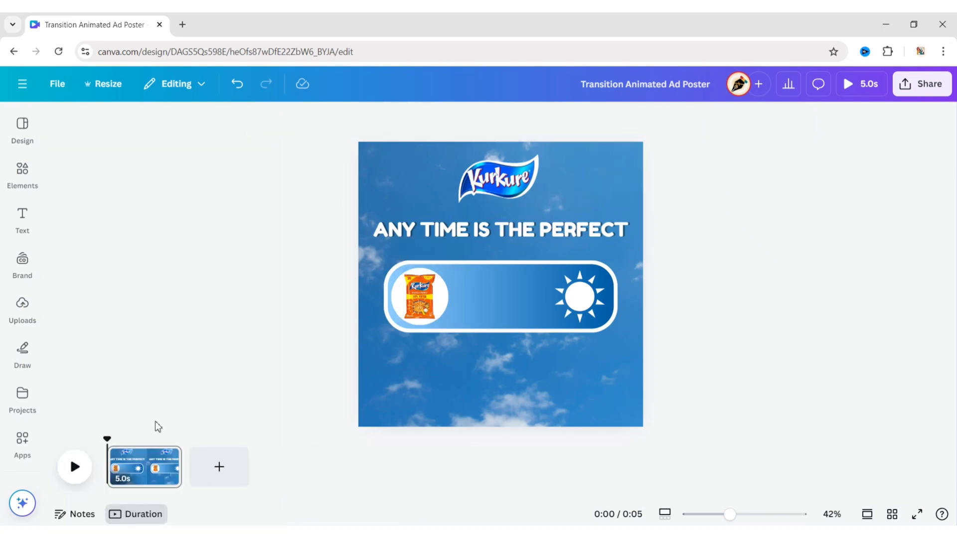
Duplicate the day page and copy its headline down below the toggle.
{"action": "left_click", "coordinate": [165, 456]}
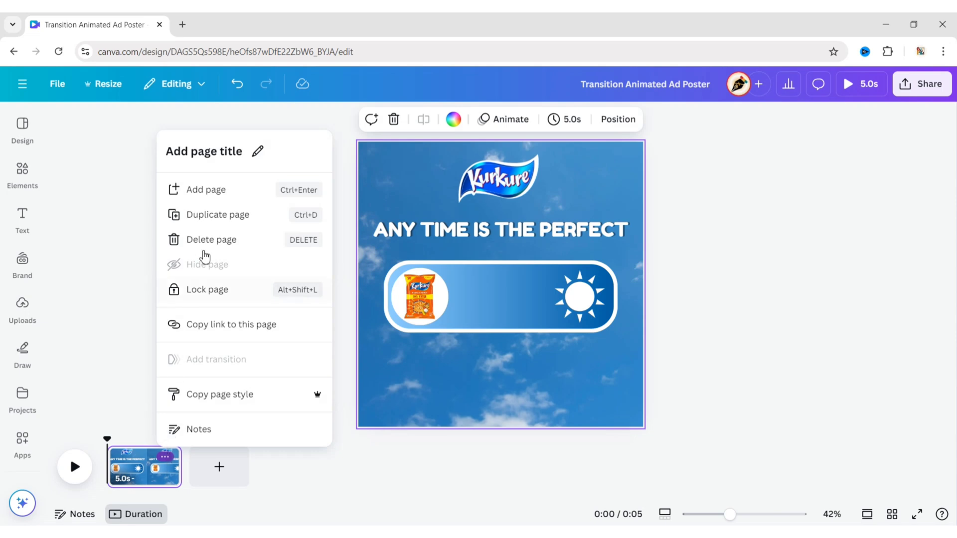
{"action": "left_click", "coordinate": [220, 214]}
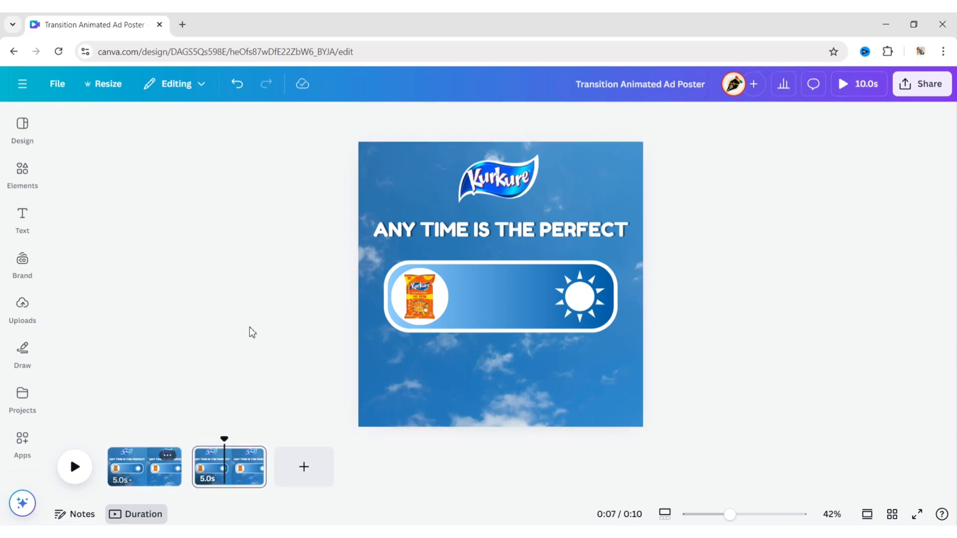
{"action": "left_click_drag", "start_coordinate": [439, 237], "coordinate": [508, 373]}
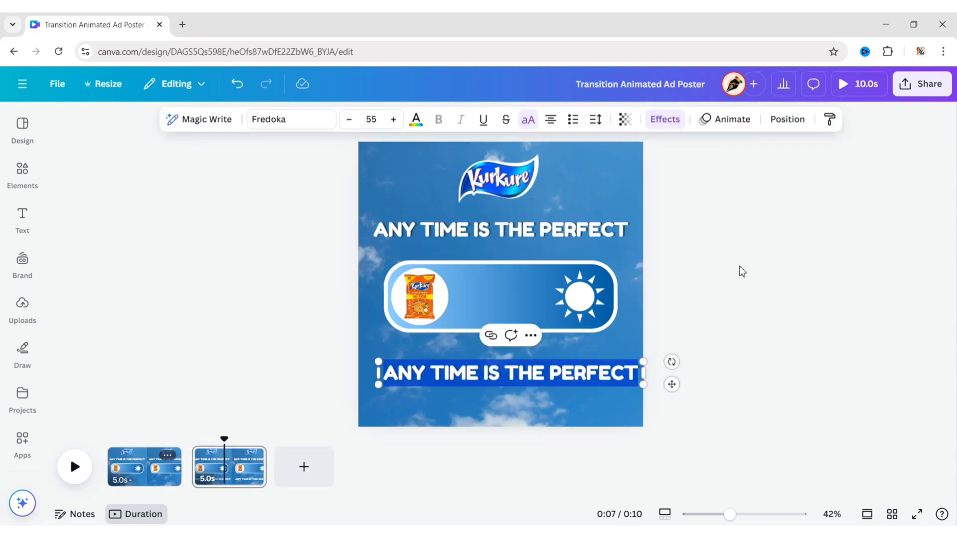
Retype the copy as 'FOR A CRUNCHY TREAT!!!' at font size 70 and position it below the pill.
{"action": "type", "text": "FOR A CRUNCHY TREAT!!!"}
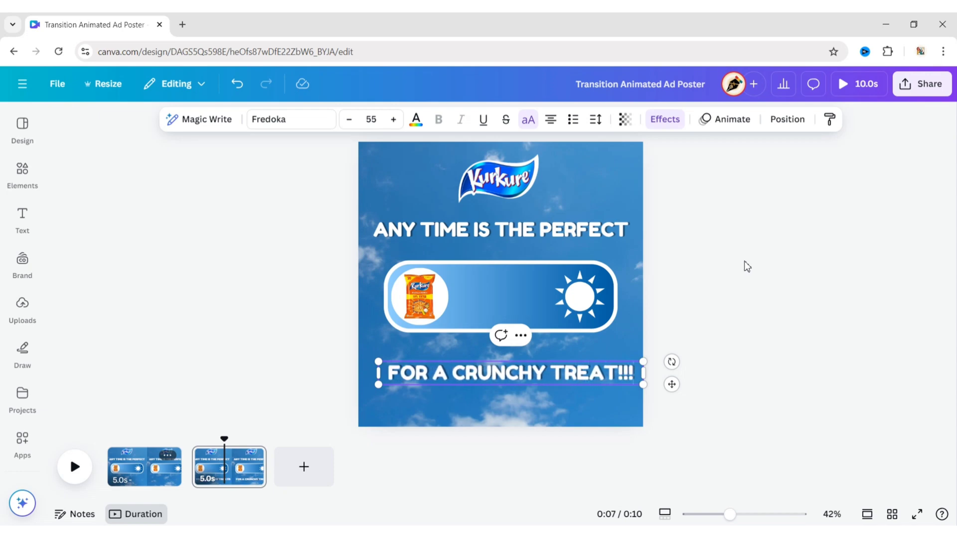
{"action": "left_click", "coordinate": [371, 124]}
{"action": "type", "text": "70"}
{"action": "key", "text": "Return"}
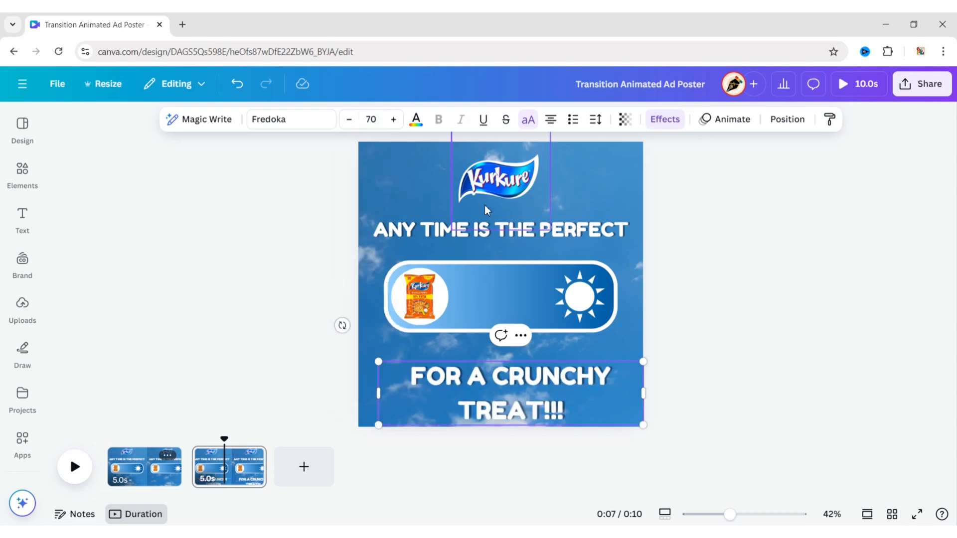
{"action": "left_click_drag", "start_coordinate": [529, 396], "coordinate": [519, 386]}
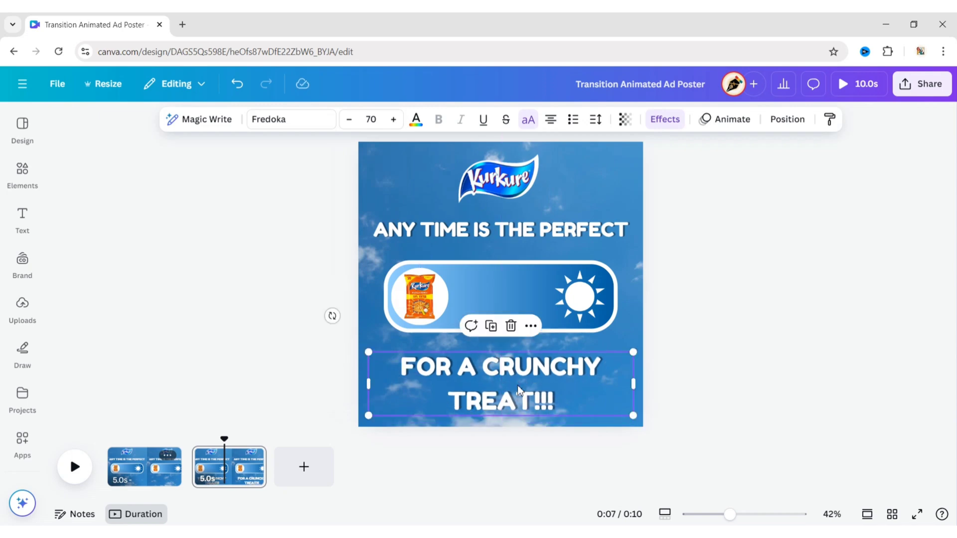
Slide the Kurkure pack knob to the pill's right end over the sun.
{"action": "left_click", "coordinate": [767, 318]}
{"action": "left_click", "coordinate": [437, 306]}
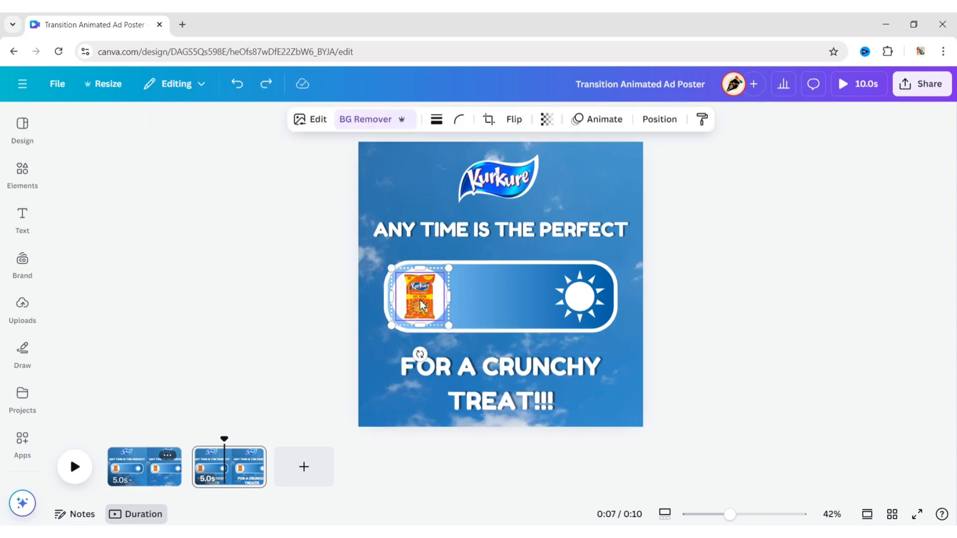
{"action": "left_click_drag", "start_coordinate": [421, 305], "coordinate": [579, 299]}
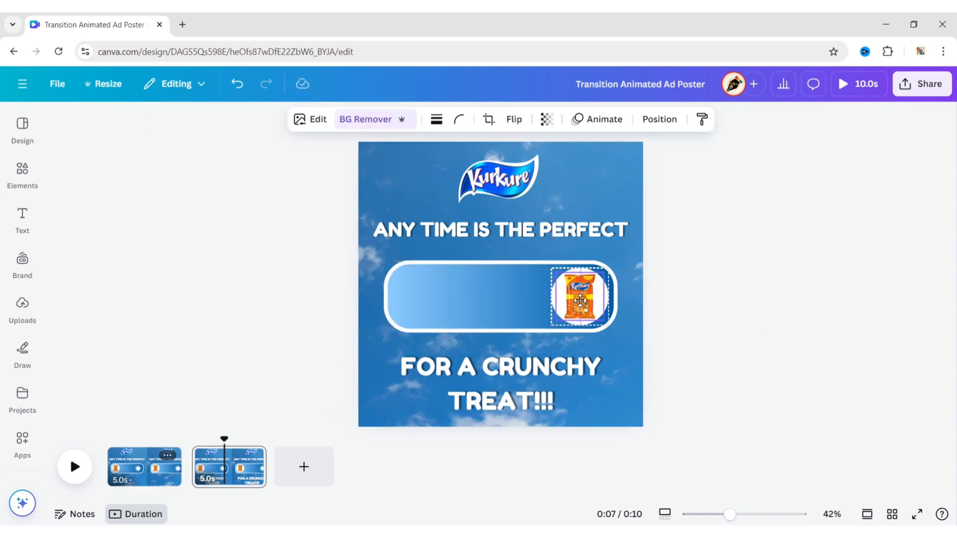
{"action": "left_click", "coordinate": [741, 294]}
Set the hidden moon's transparency to 100 so it shows at the left end.
{"action": "left_click", "coordinate": [418, 305]}
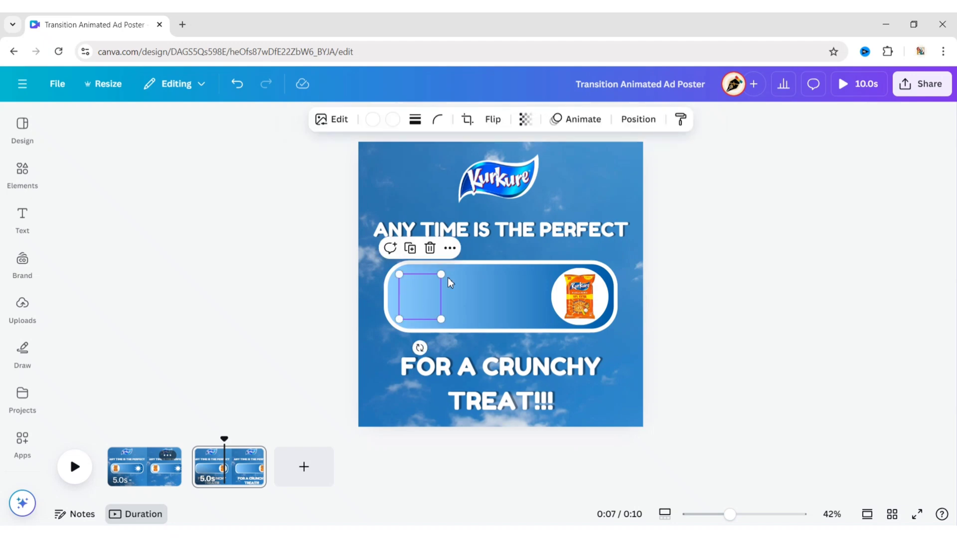
{"action": "left_click", "coordinate": [525, 119]}
{"action": "left_click_drag", "start_coordinate": [461, 171], "coordinate": [654, 197]}
{"action": "left_click", "coordinate": [717, 294]}
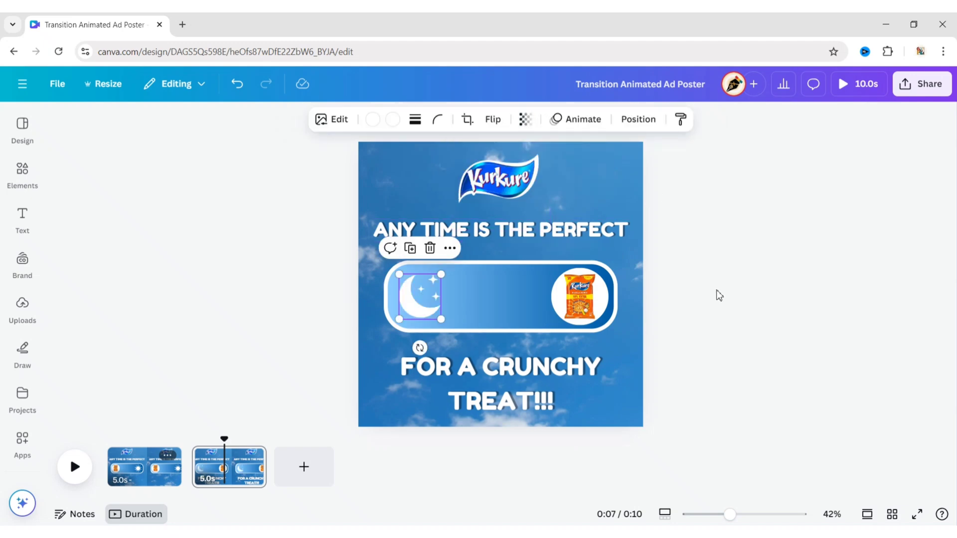
{"action": "left_click", "coordinate": [712, 295]}
Search stock photos for 'night sky' and add a starry photo to page 2.
{"action": "left_click", "coordinate": [618, 199]}
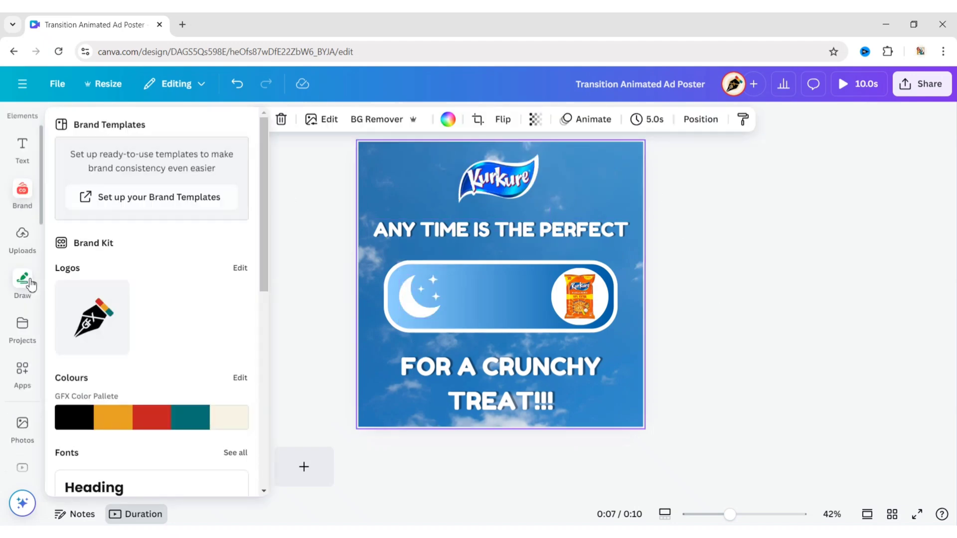
{"action": "scroll", "coordinate": [25, 279], "scroll_direction": "down", "scroll_amount": 5}
{"action": "left_click", "coordinate": [16, 197]}
{"action": "left_click", "coordinate": [223, 124]}
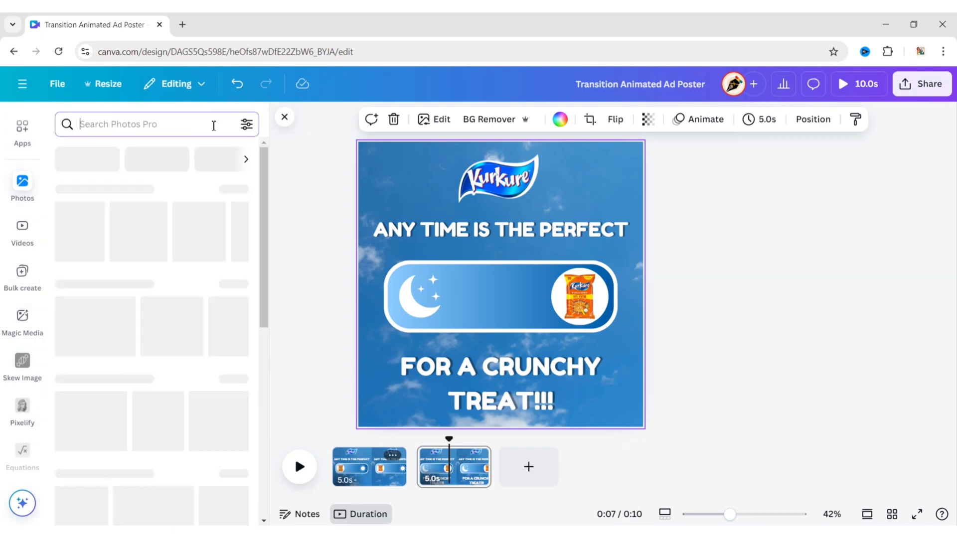
{"action": "type", "text": "night s"}
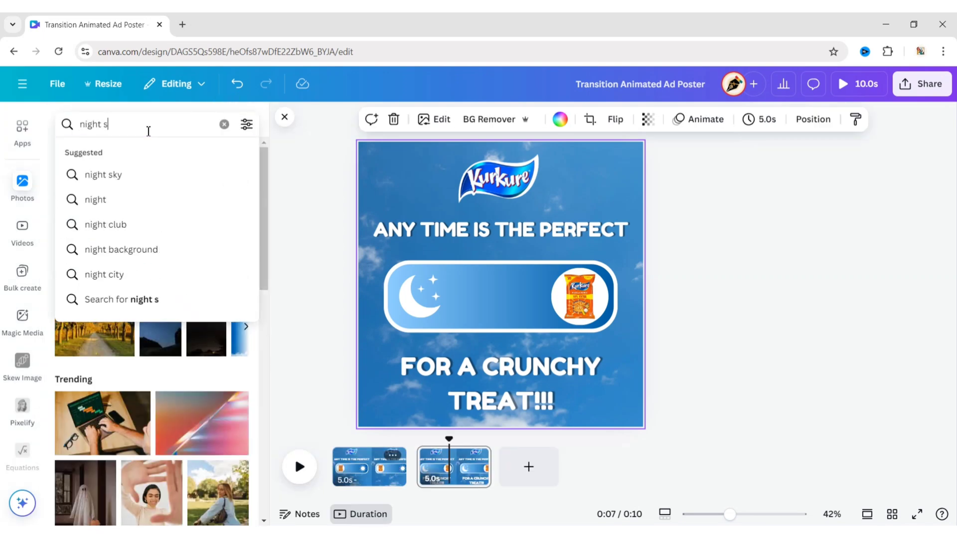
{"action": "type", "text": "ky"}
{"action": "key", "text": "Return"}
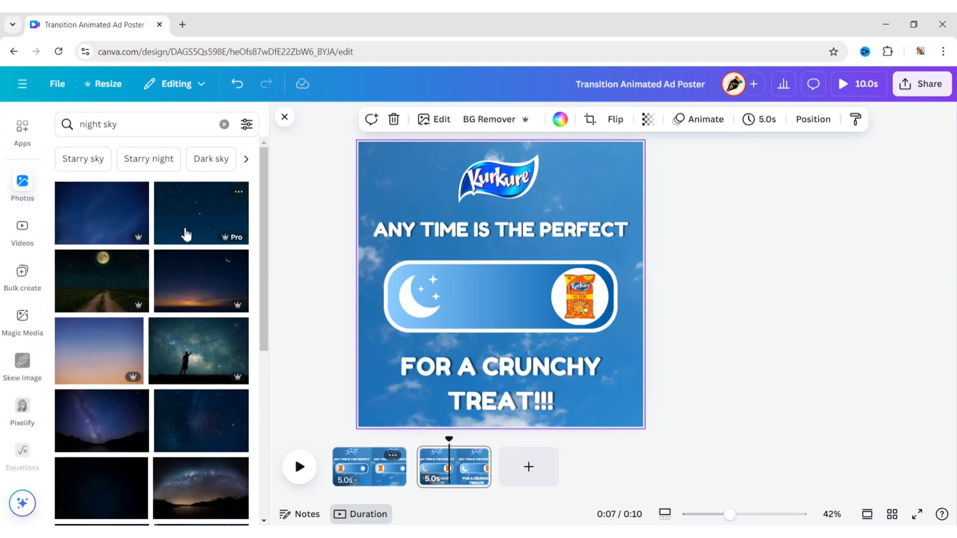
{"action": "left_click", "coordinate": [186, 234]}
Make the starry night photo page 2's background.
{"action": "left_click", "coordinate": [285, 117]}
{"action": "left_click", "coordinate": [530, 182]}
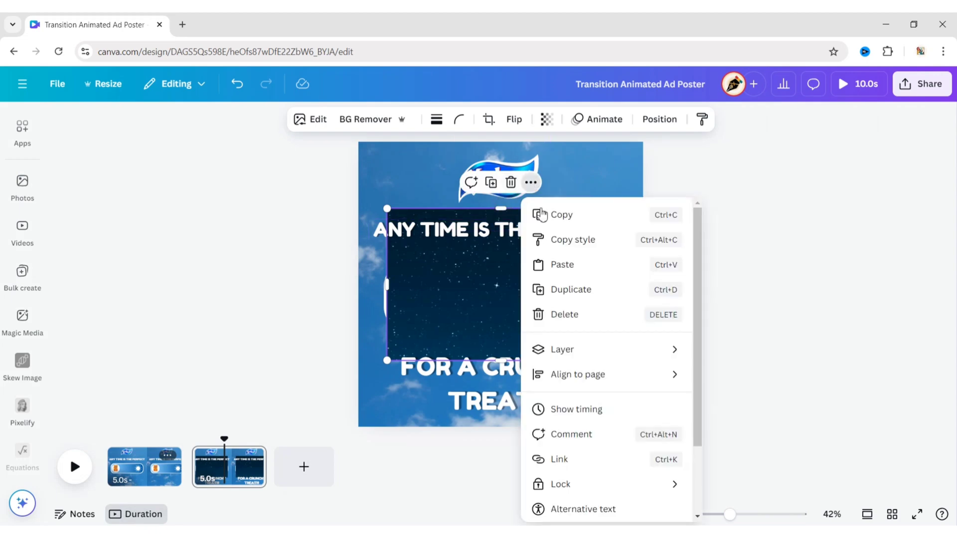
{"action": "scroll", "coordinate": [592, 471], "scroll_direction": "down", "scroll_amount": 2}
{"action": "left_click", "coordinate": [593, 455]}
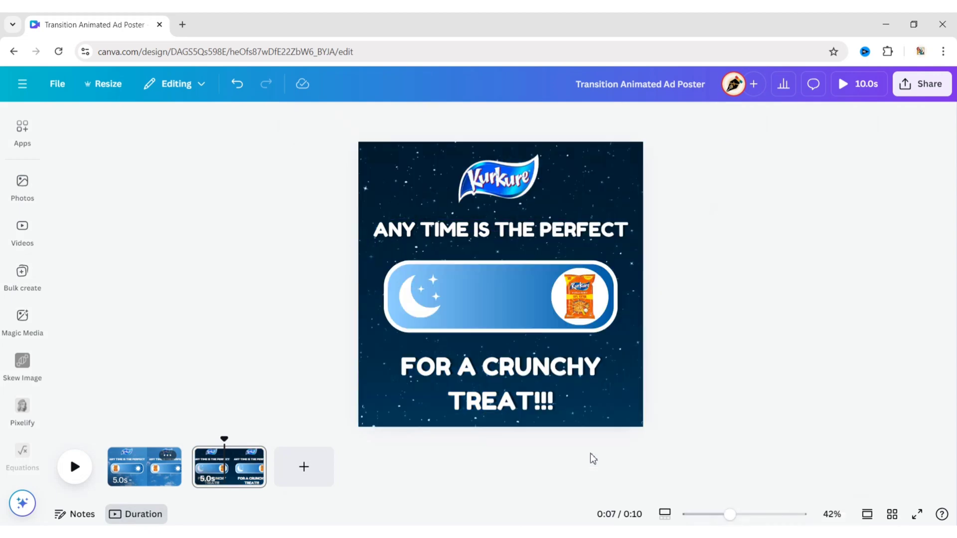
Fill page 2's toggle pill with a gradient from black #000000 to deep navy.
{"action": "left_click", "coordinate": [500, 287]}
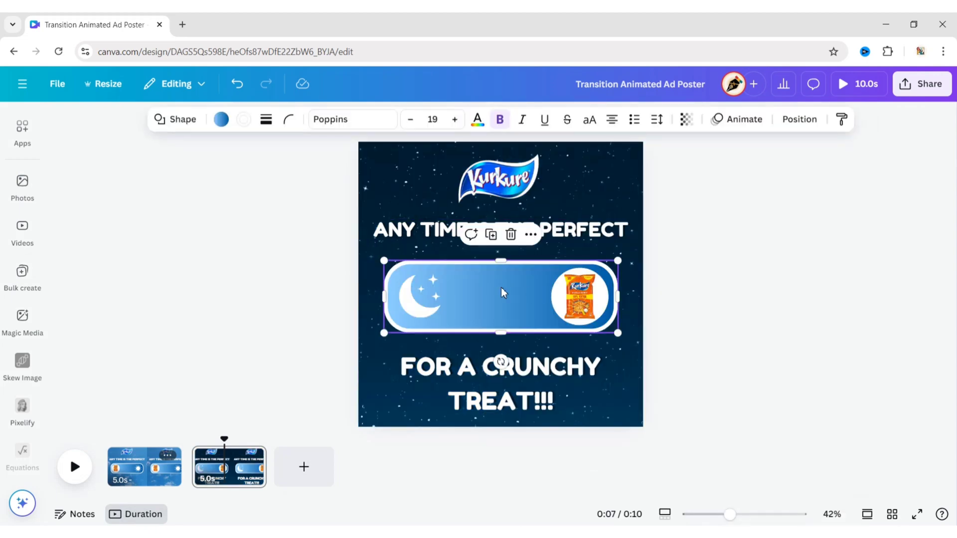
{"action": "left_click", "coordinate": [222, 120]}
{"action": "left_click", "coordinate": [69, 220]}
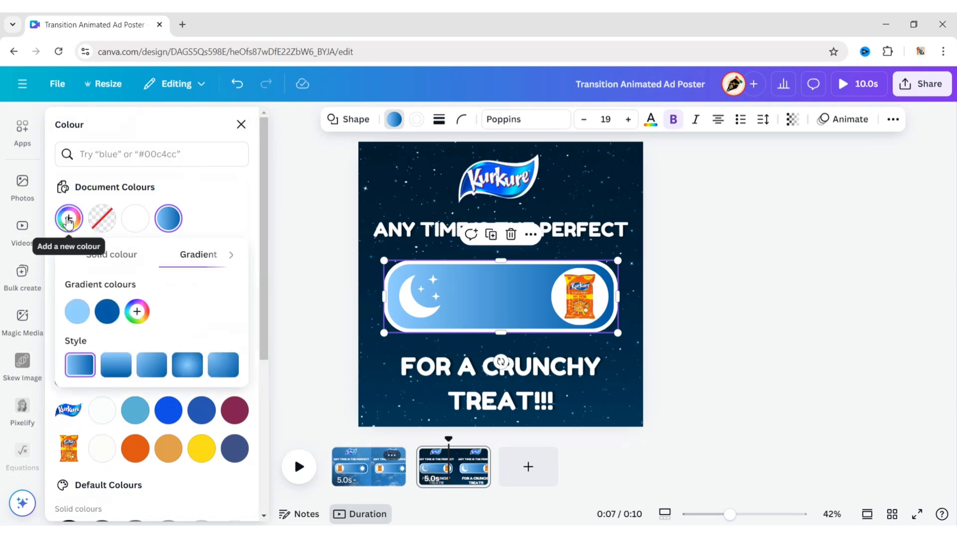
{"action": "left_click", "coordinate": [76, 311]}
{"action": "left_click_drag", "start_coordinate": [128, 352], "coordinate": [63, 438]}
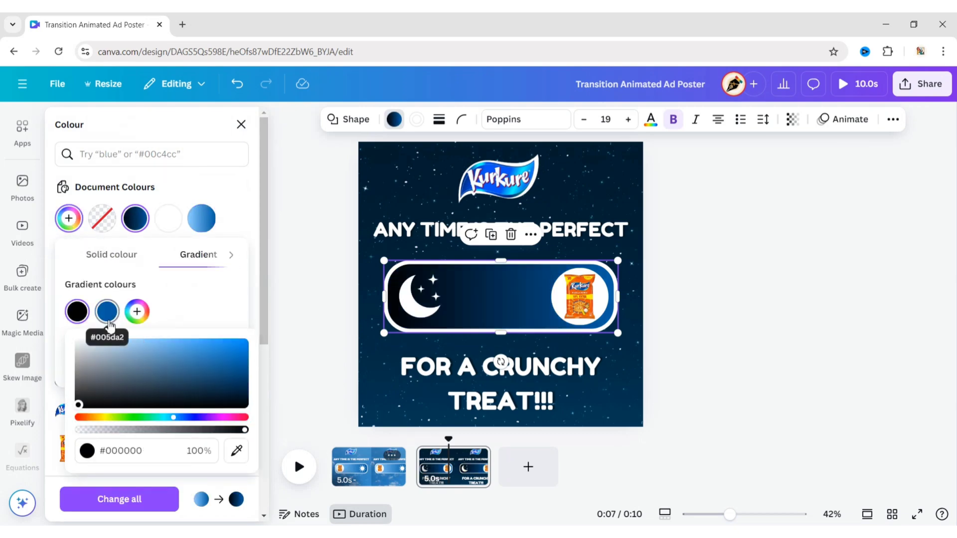
{"action": "left_click", "coordinate": [107, 312]}
{"action": "left_click_drag", "start_coordinate": [273, 365], "coordinate": [252, 356]}
{"action": "left_click", "coordinate": [317, 205]}
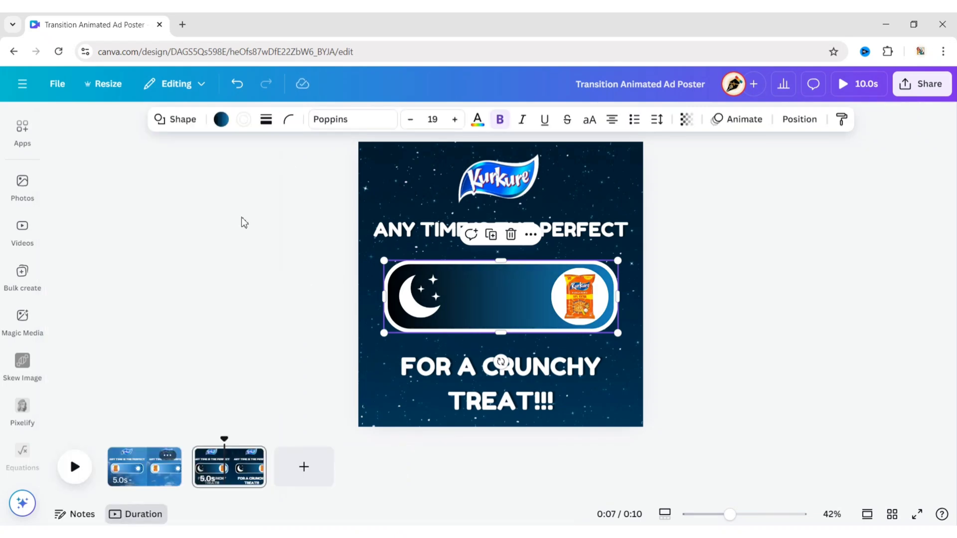
{"action": "left_click", "coordinate": [243, 222]}
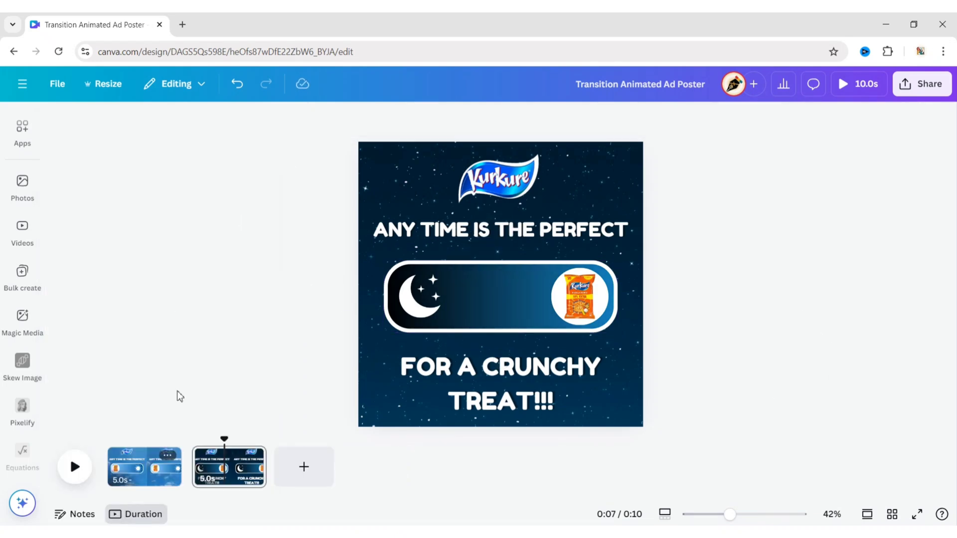
Link pages 1 and 2 with a 1.5-second Match & Move transition.
{"action": "left_click", "coordinate": [192, 479]}
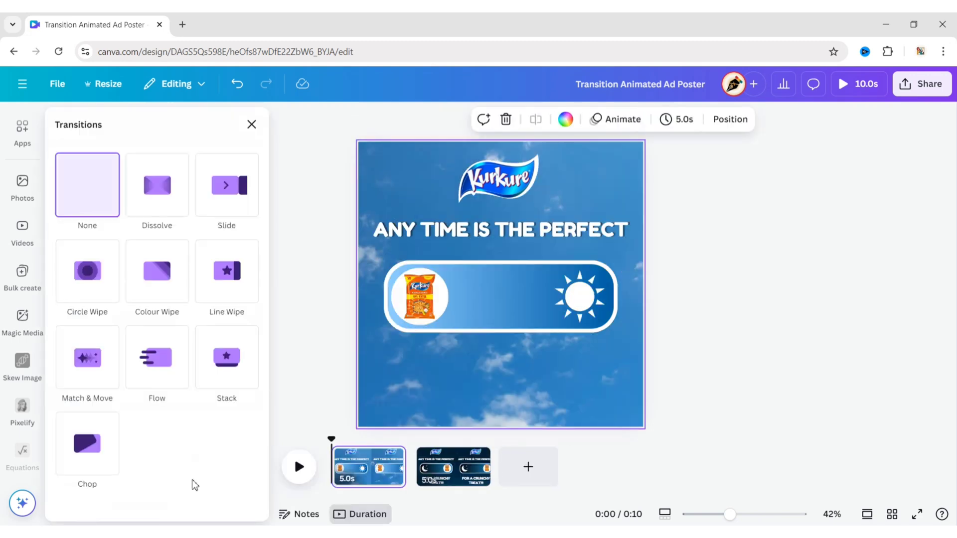
{"action": "left_click", "coordinate": [95, 369]}
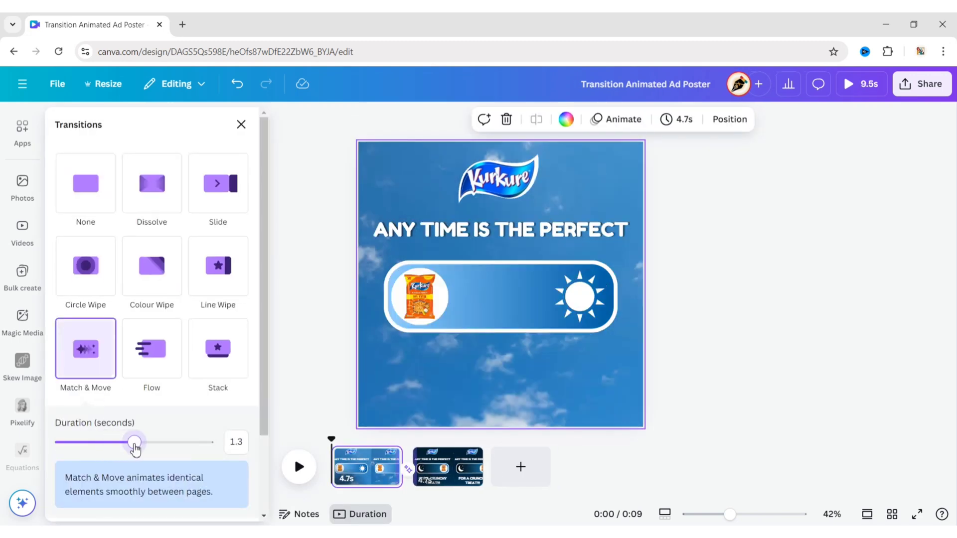
{"action": "left_click_drag", "start_coordinate": [145, 450], "coordinate": [148, 448]}
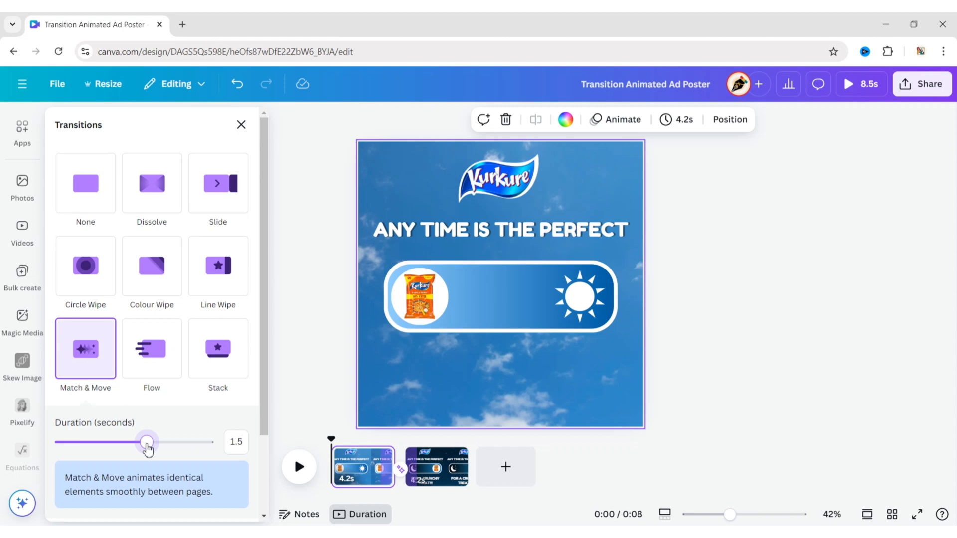
{"action": "left_click", "coordinate": [240, 125]}
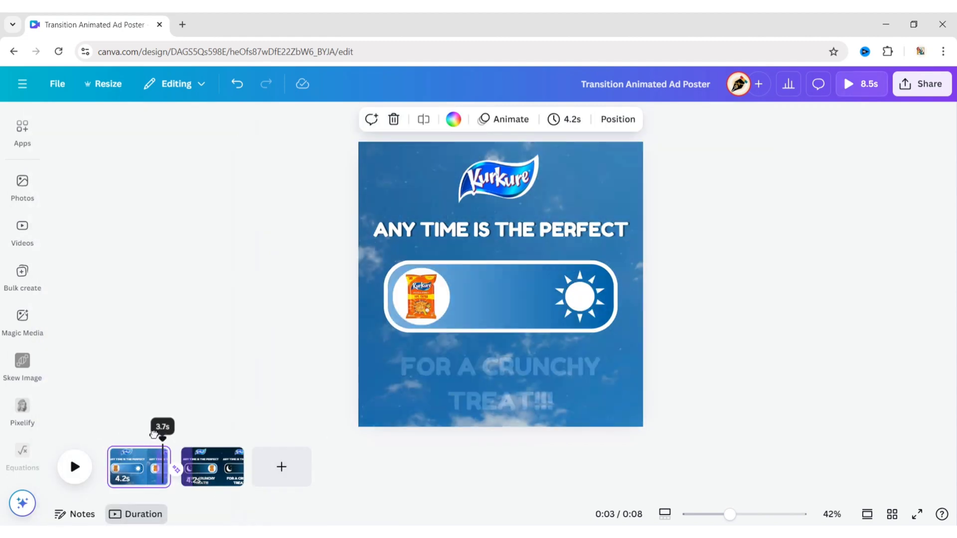
{"action": "left_click", "coordinate": [192, 352]}
{"action": "left_click", "coordinate": [135, 475]}
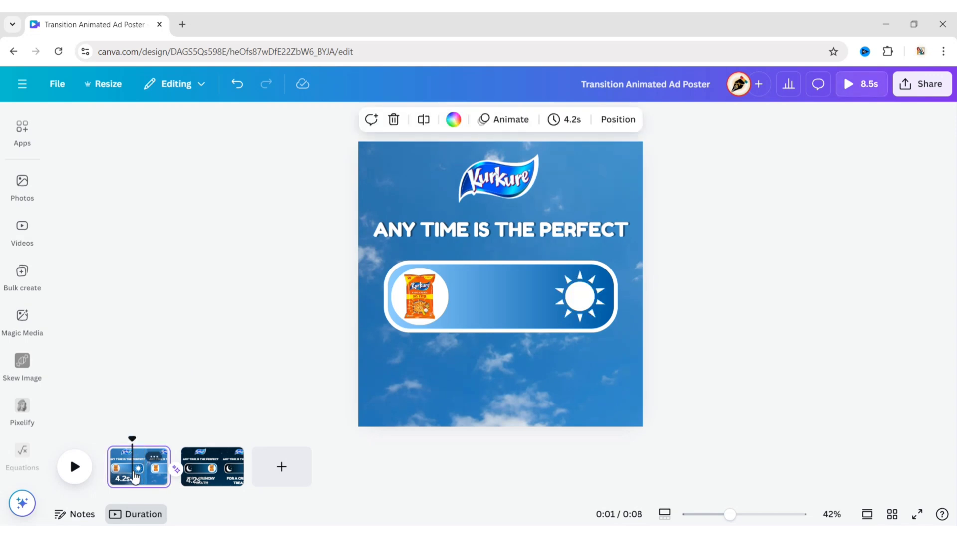
Duplicate the day page and place the copy after the night page.
{"action": "left_click", "coordinate": [155, 457]}
{"action": "left_click", "coordinate": [183, 192]}
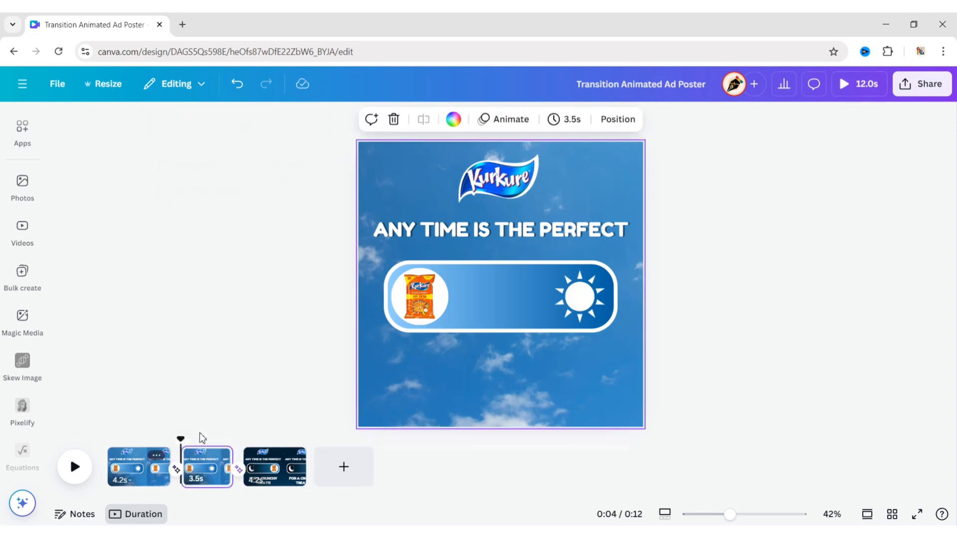
{"action": "left_click_drag", "start_coordinate": [203, 471], "coordinate": [299, 466]}
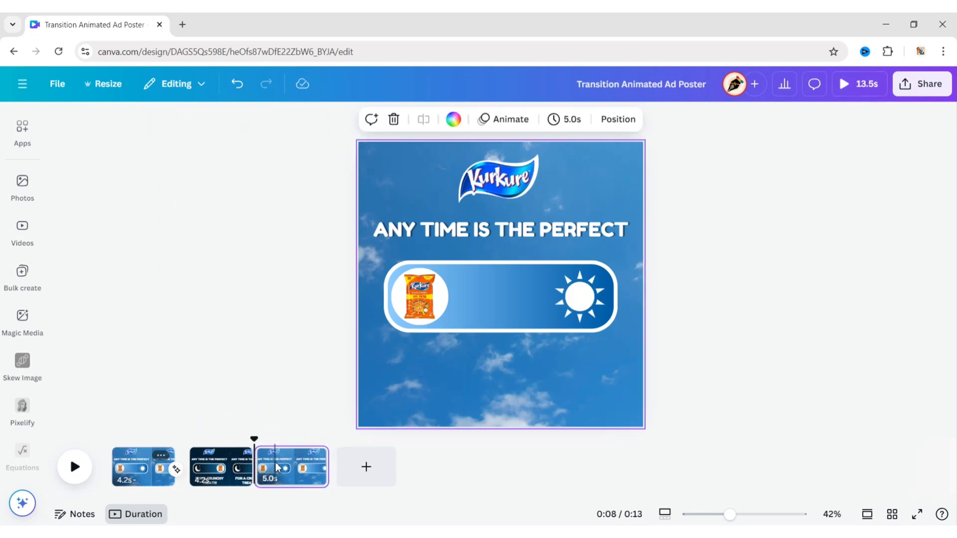
{"action": "left_click", "coordinate": [210, 468]}
Copy the FOR A CRUNCHY TREAT!!! text from the night page onto the sunny page 3.
{"action": "left_click", "coordinate": [483, 371]}
{"action": "left_click", "coordinate": [530, 326]}
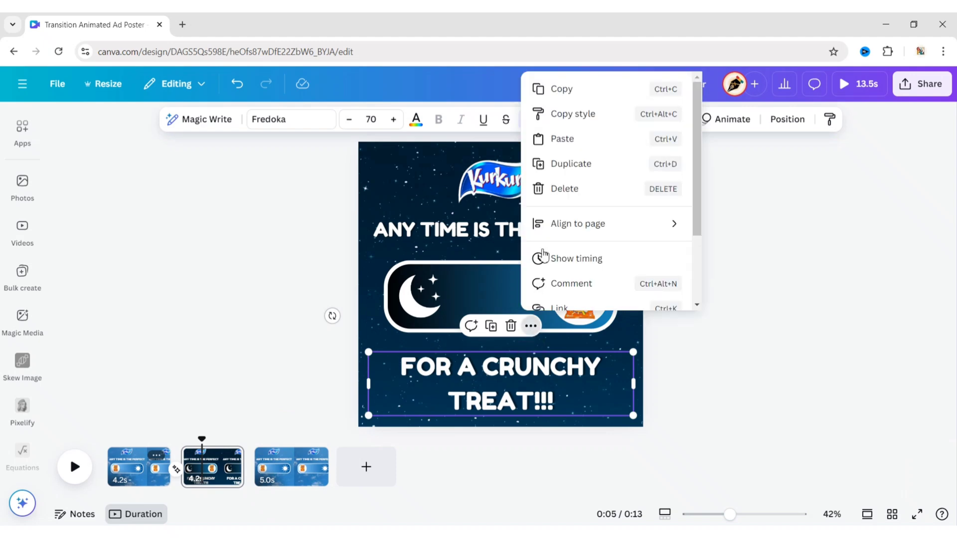
{"action": "left_click", "coordinate": [286, 473]}
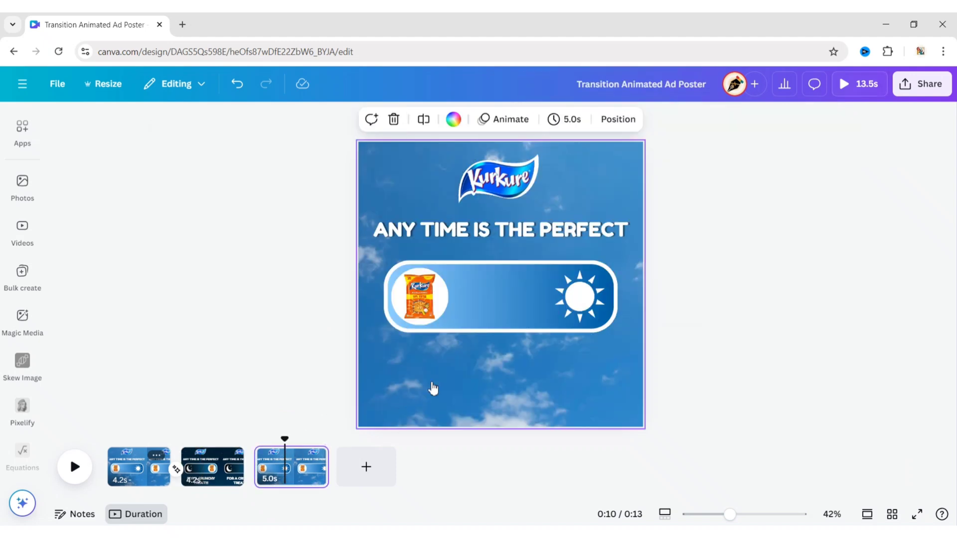
{"action": "right_click", "coordinate": [429, 386]}
{"action": "left_click", "coordinate": [478, 329]}
{"action": "left_click", "coordinate": [693, 324]}
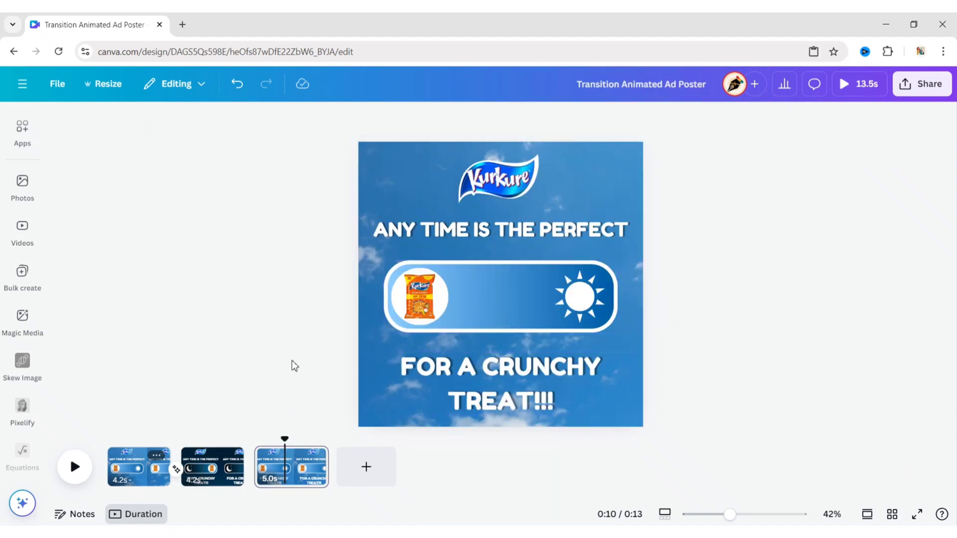
Duplicate the night page and move the copy to the end as page 4.
{"action": "left_click", "coordinate": [232, 457]}
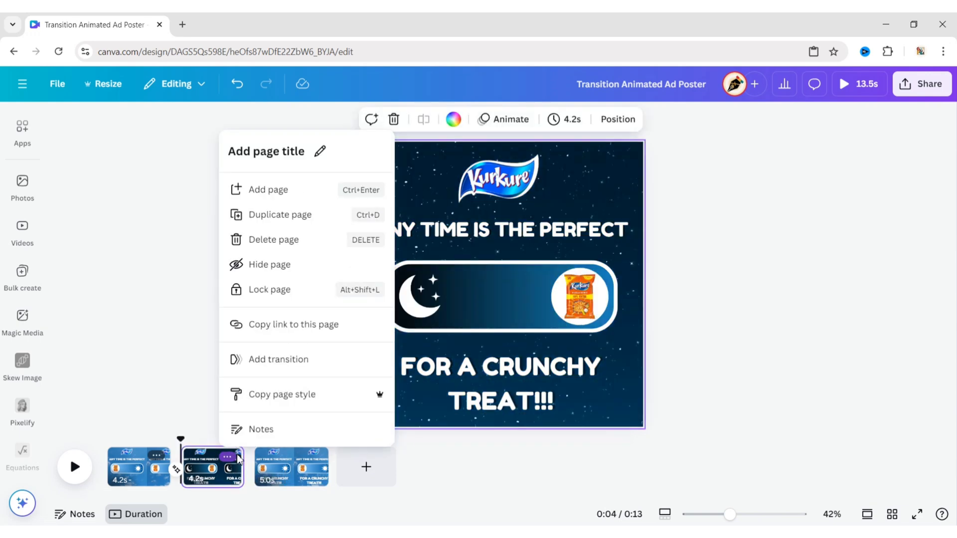
{"action": "left_click", "coordinate": [295, 219]}
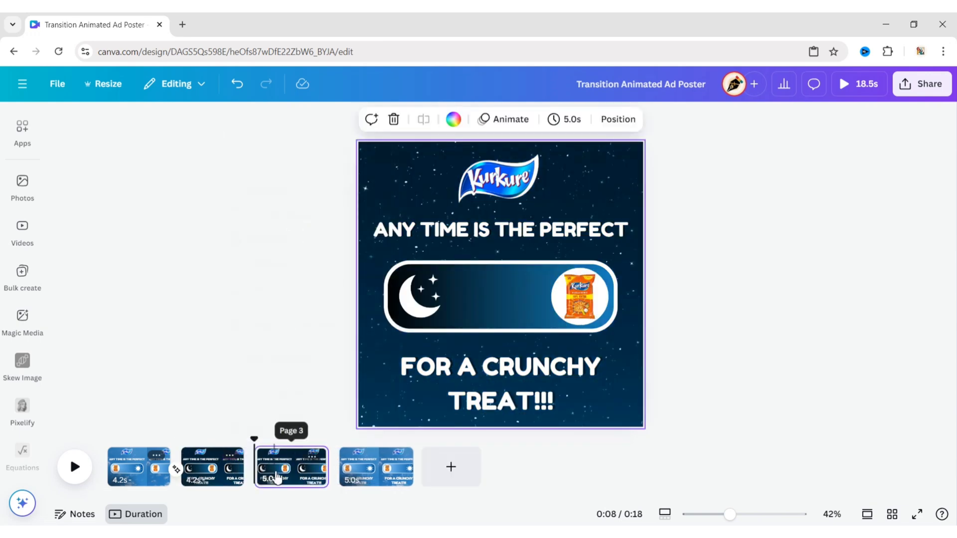
{"action": "left_click_drag", "start_coordinate": [277, 477], "coordinate": [326, 444]}
{"action": "left_click_drag", "start_coordinate": [220, 442], "coordinate": [118, 451]}
Give page 1's ANY TIME IS THE PERFECT headline an Ascend animation on enter.
{"action": "left_click", "coordinate": [239, 321]}
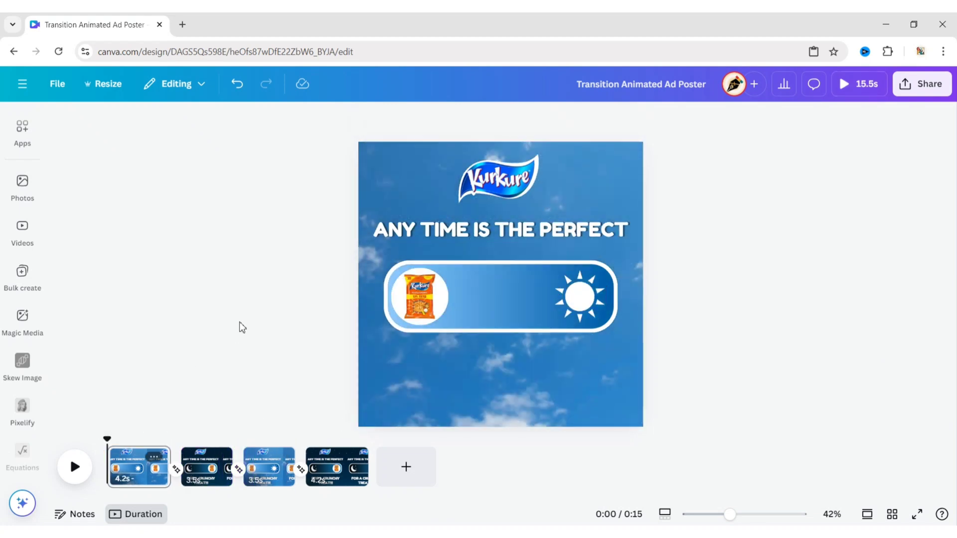
{"action": "left_click", "coordinate": [463, 235]}
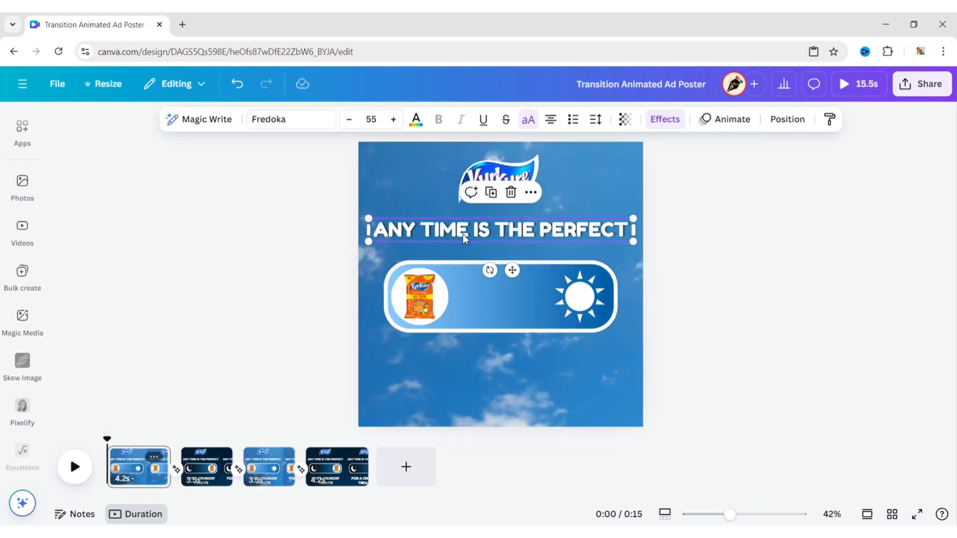
{"action": "left_click", "coordinate": [725, 118]}
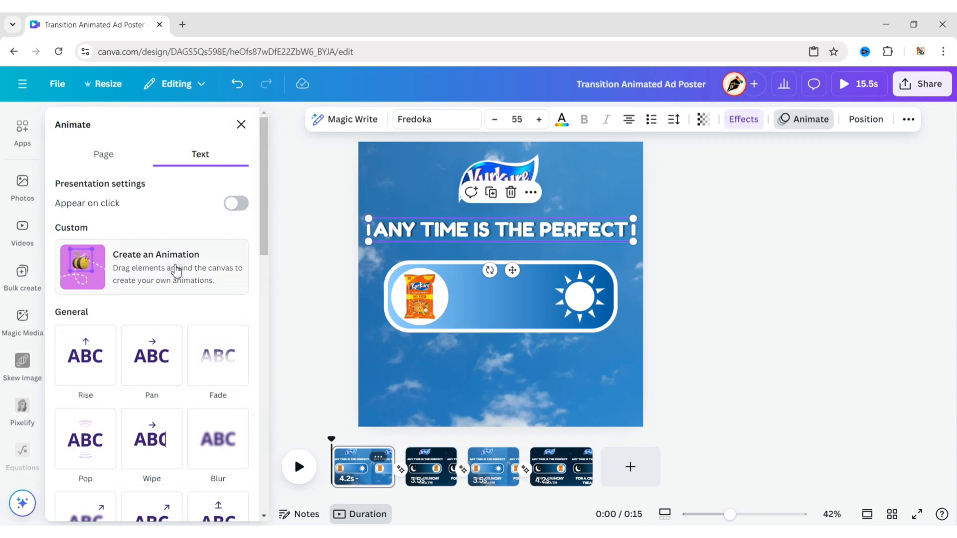
{"action": "scroll", "coordinate": [172, 267], "scroll_direction": "down", "scroll_amount": 9}
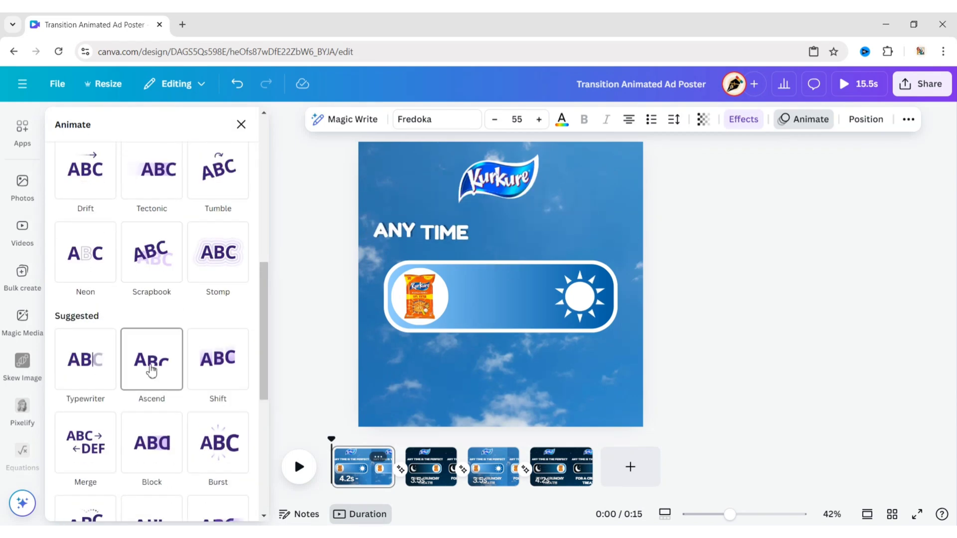
{"action": "left_click", "coordinate": [151, 371]}
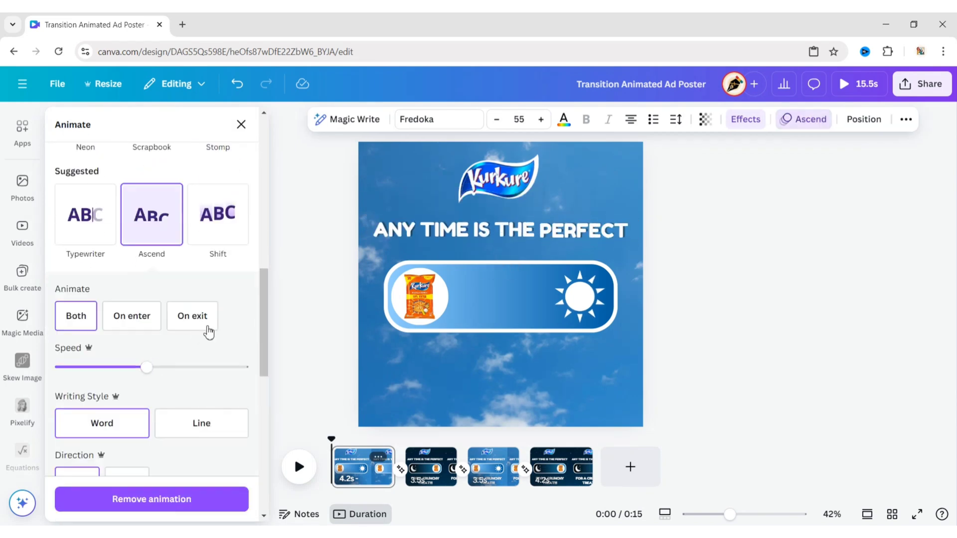
{"action": "left_click", "coordinate": [132, 315]}
{"action": "left_click", "coordinate": [222, 298]}
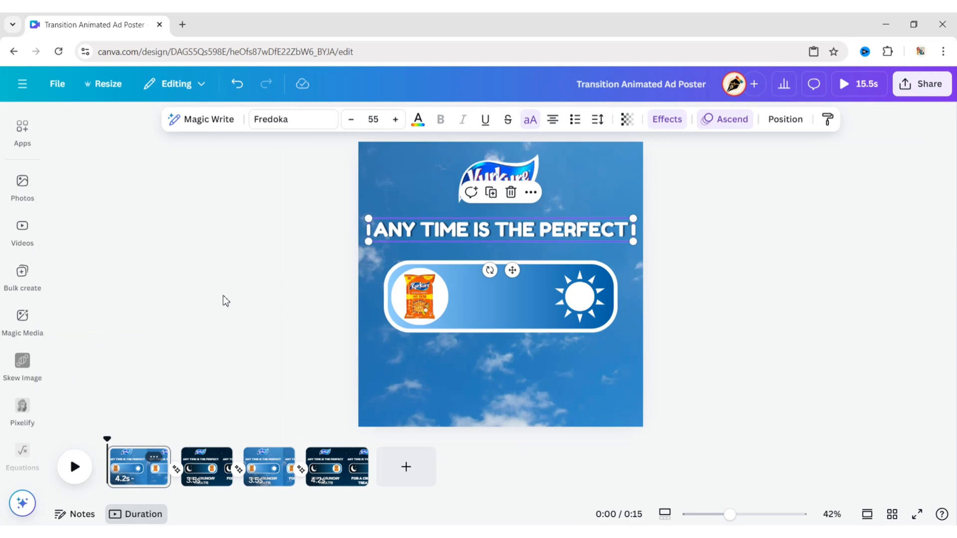
Give page 2's FOR A CRUNCHY TREAT!!! text a Bounce animation on enter.
{"action": "left_click", "coordinate": [203, 477]}
{"action": "left_click", "coordinate": [501, 383]}
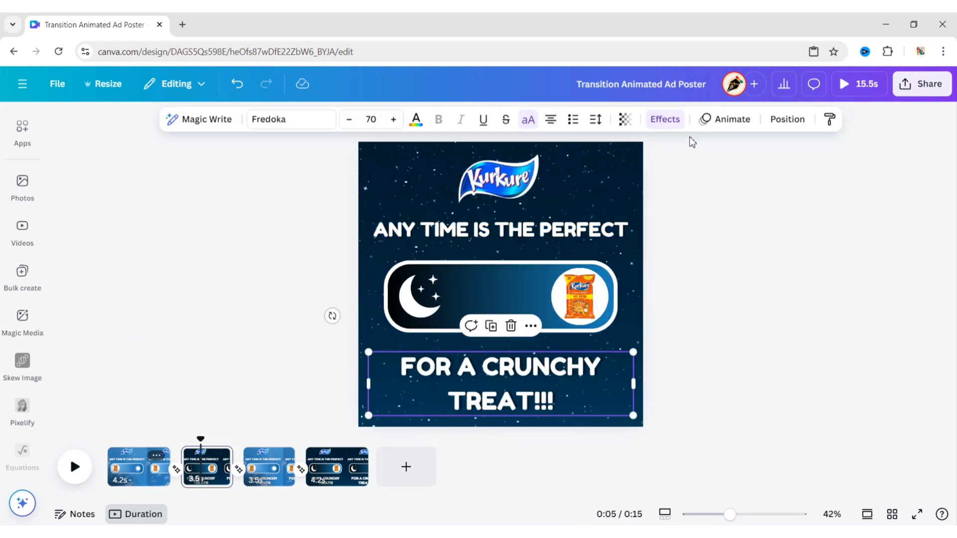
{"action": "left_click", "coordinate": [727, 119]}
{"action": "left_click_drag", "start_coordinate": [264, 199], "coordinate": [274, 395]}
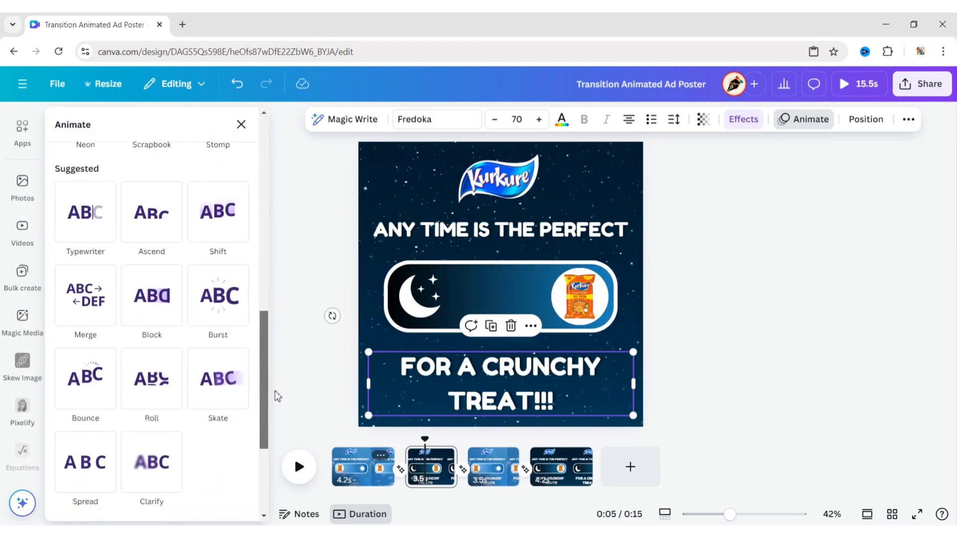
{"action": "left_click", "coordinate": [90, 387]}
{"action": "left_click", "coordinate": [137, 404]}
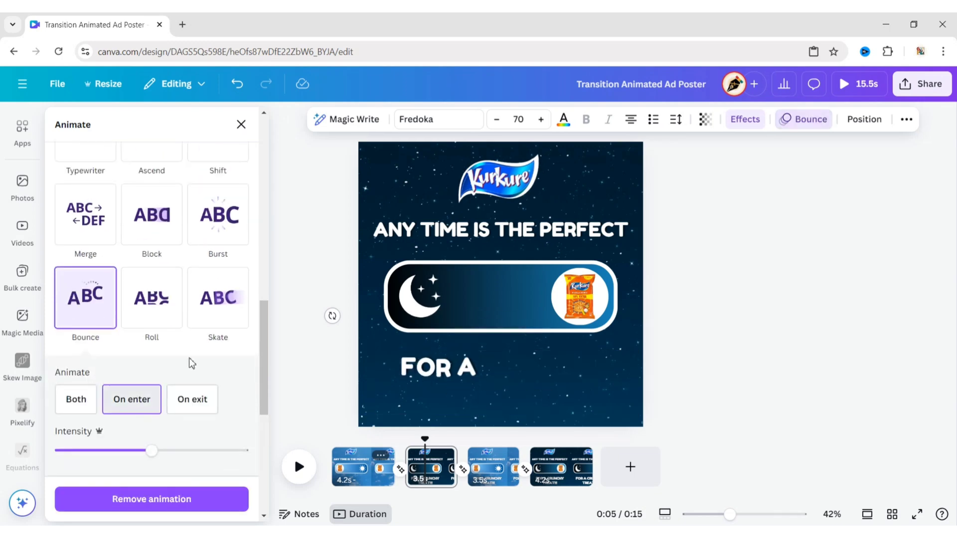
{"action": "left_click", "coordinate": [301, 188]}
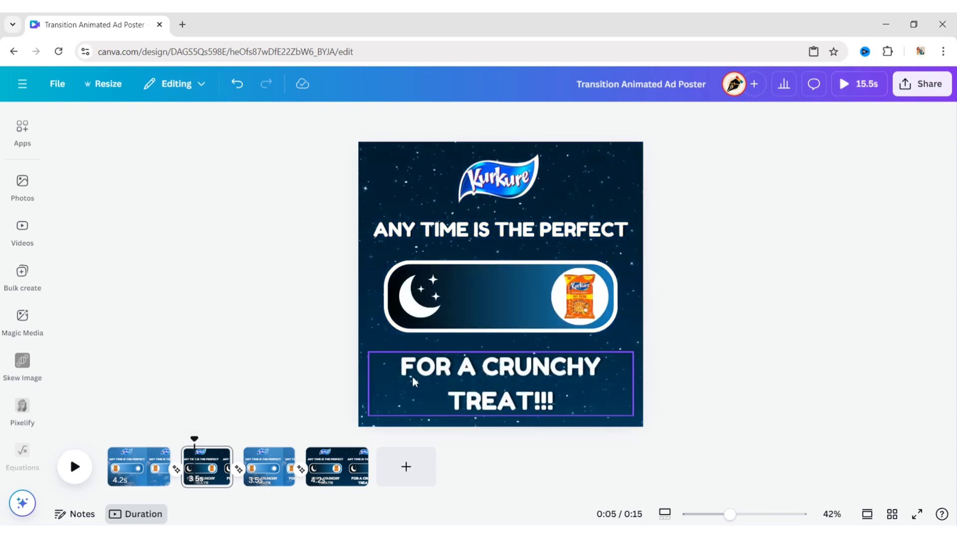
{"action": "left_click", "coordinate": [473, 374]}
{"action": "left_click", "coordinate": [530, 326]}
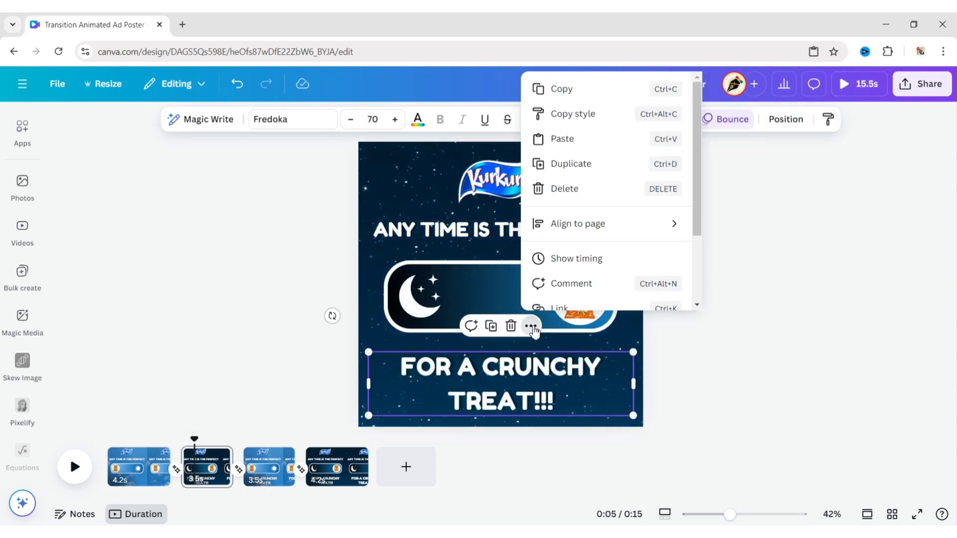
{"action": "left_click", "coordinate": [581, 257]}
{"action": "left_click_drag", "start_coordinate": [192, 432], "coordinate": [321, 428]}
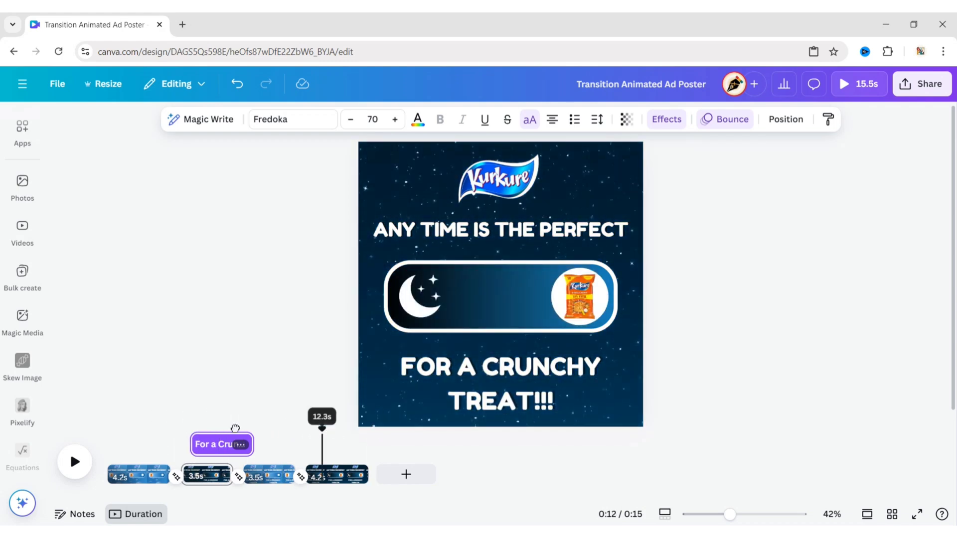
{"action": "left_click", "coordinate": [242, 429]}
{"action": "left_click_drag", "start_coordinate": [242, 430], "coordinate": [213, 429]}
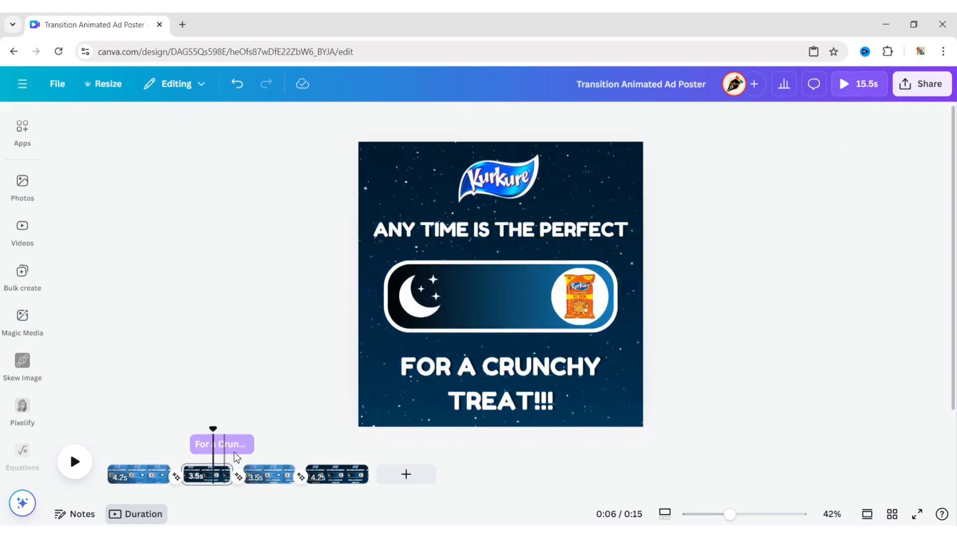
{"action": "left_click", "coordinate": [466, 386]}
{"action": "left_click", "coordinate": [530, 326]}
{"action": "left_click", "coordinate": [743, 283]}
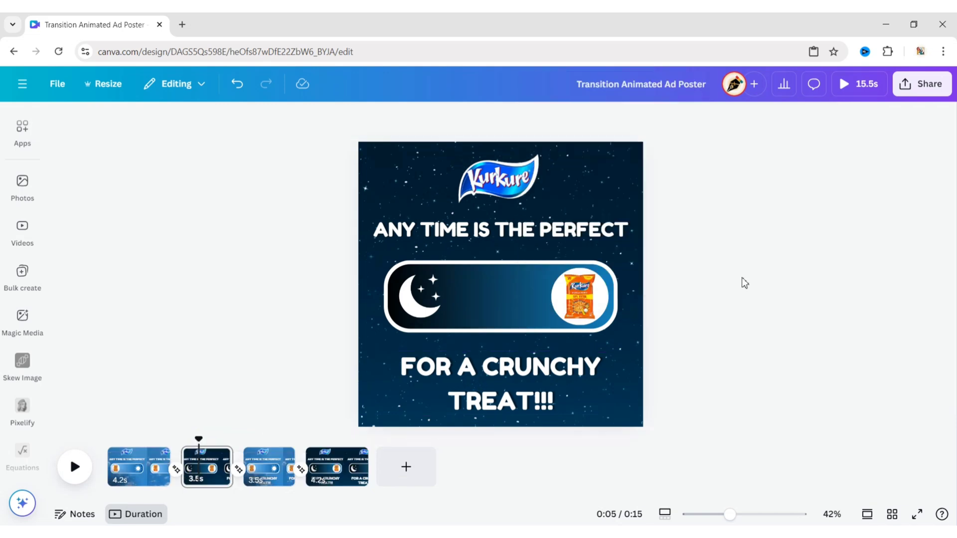
Set the sun graphic under the Kurkure pack on page 2 to 0 transparency.
{"action": "left_click", "coordinate": [579, 290]}
{"action": "left_click", "coordinate": [659, 120]}
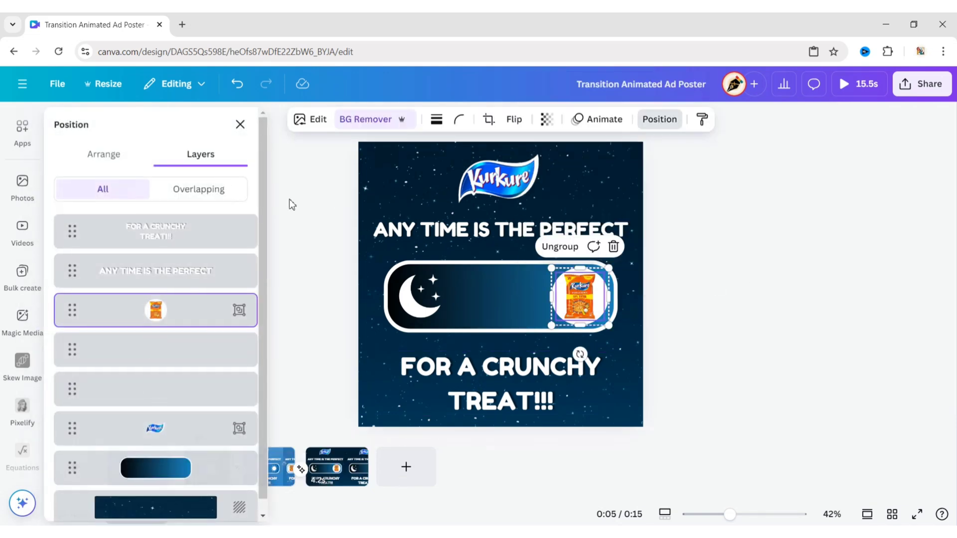
{"action": "left_click", "coordinate": [170, 356]}
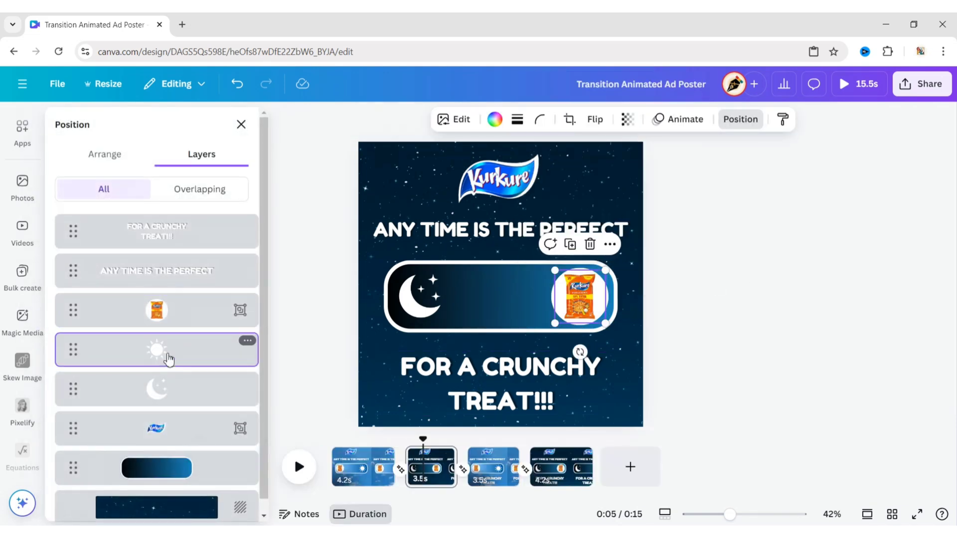
{"action": "left_click", "coordinate": [628, 120]}
{"action": "left_click_drag", "start_coordinate": [651, 173], "coordinate": [531, 196]}
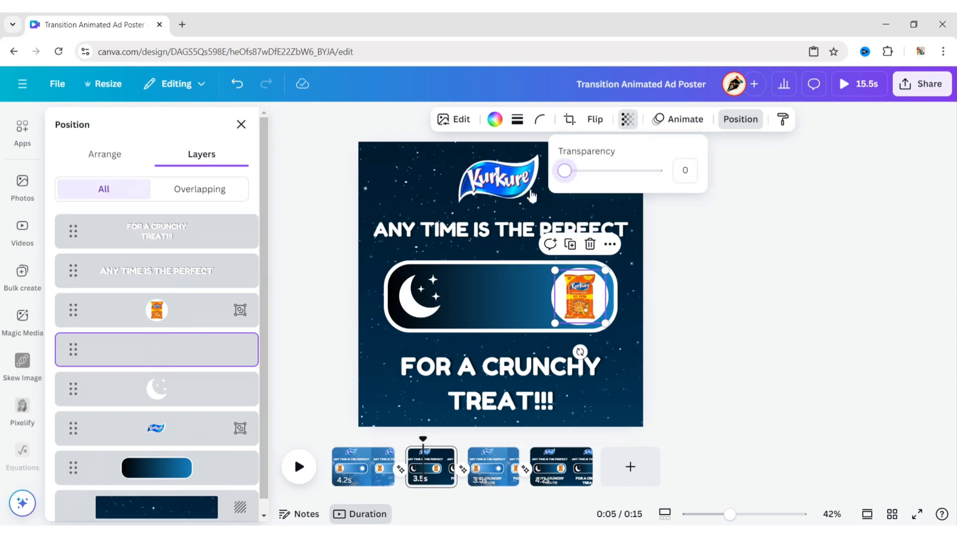
{"action": "left_click", "coordinate": [723, 289]}
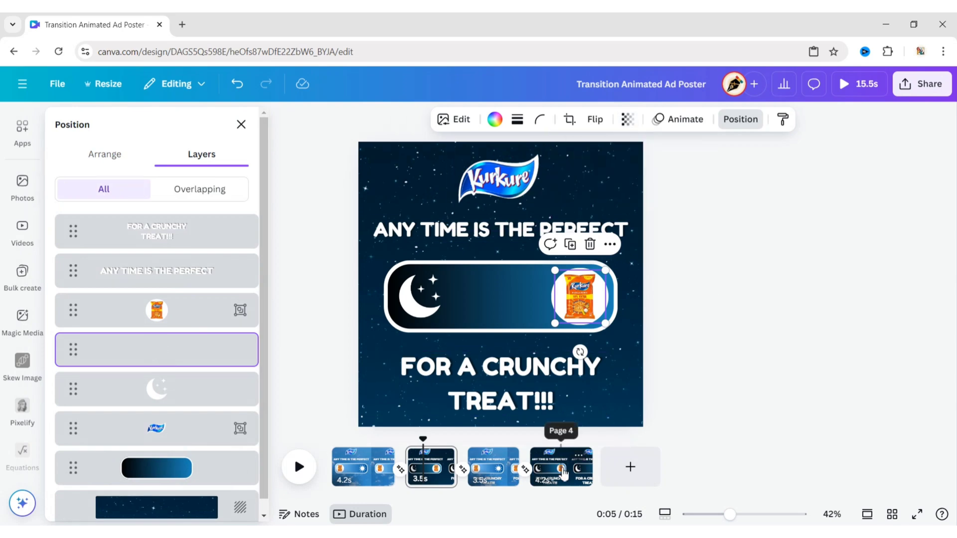
Make page 4's sun graphic fully transparent as well.
{"action": "left_click", "coordinate": [563, 473]}
{"action": "left_click", "coordinate": [192, 353]}
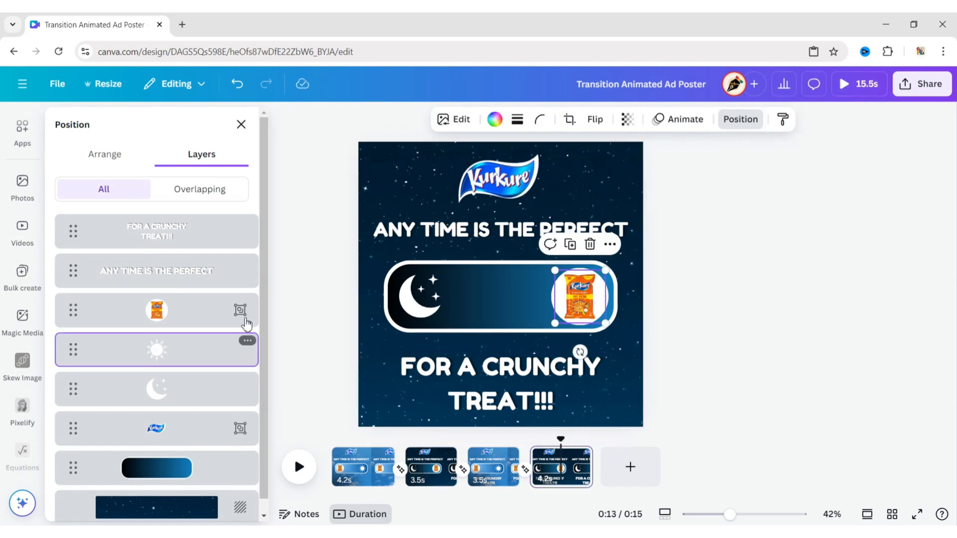
{"action": "left_click", "coordinate": [628, 120]}
{"action": "left_click_drag", "start_coordinate": [645, 180], "coordinate": [562, 172]}
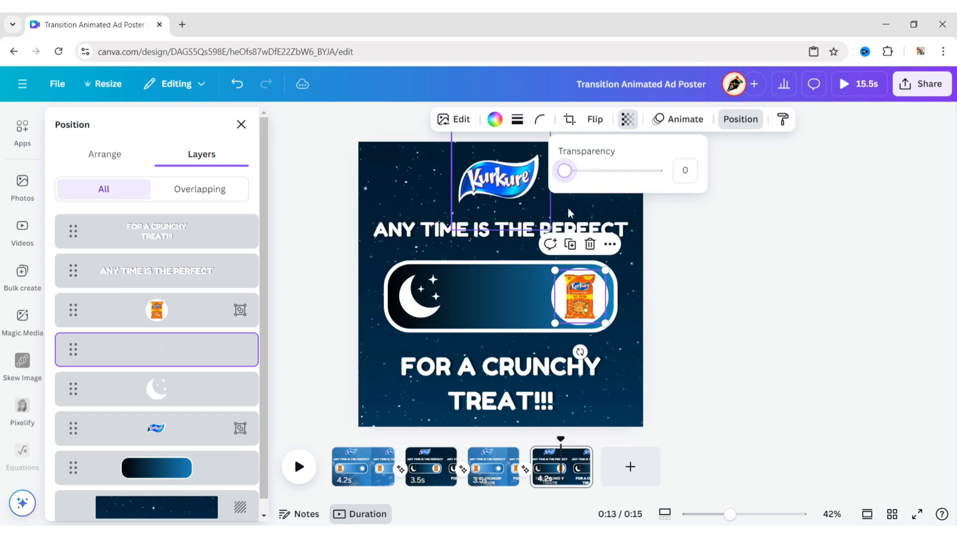
{"action": "left_click", "coordinate": [240, 124]}
{"action": "left_click", "coordinate": [292, 344]}
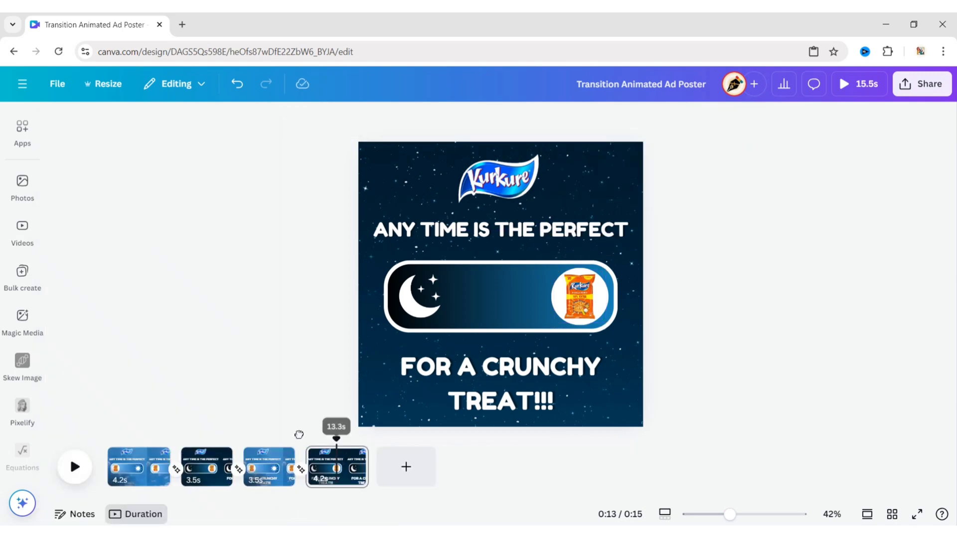
{"action": "left_click", "coordinate": [136, 446]}
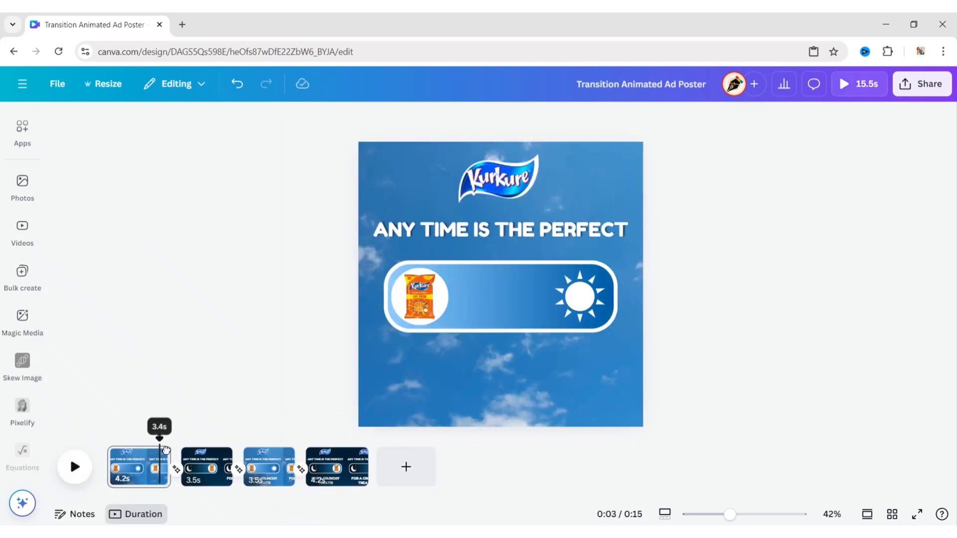